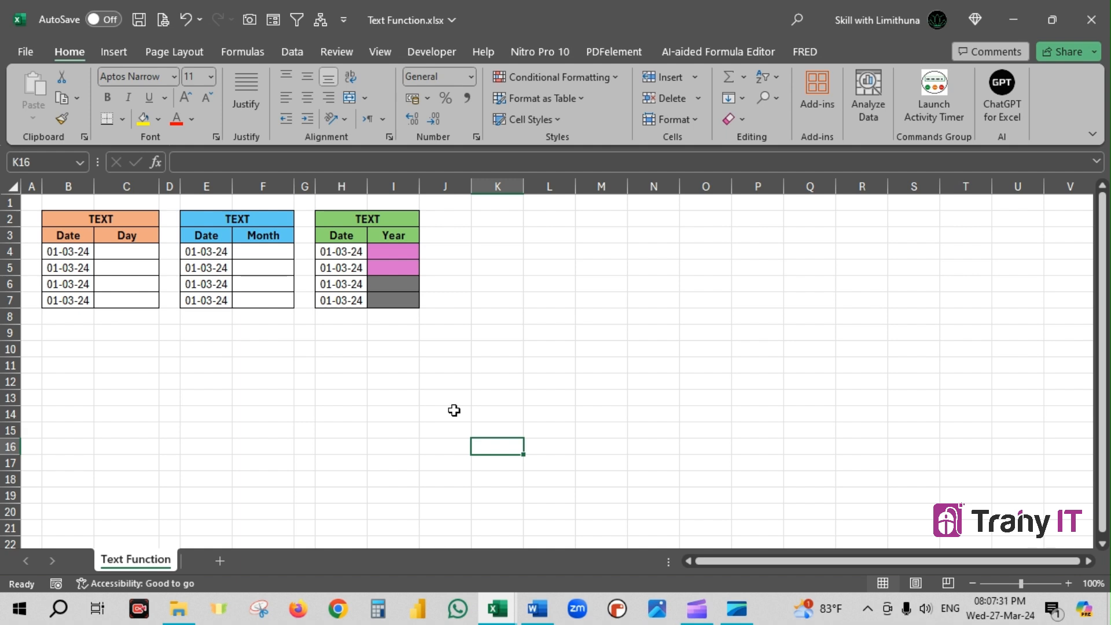
- Enter the formula =TEXT(B4,"D") in cell C4, the first row of the Day column
{"action": "left_click", "coordinate": [121, 257]}
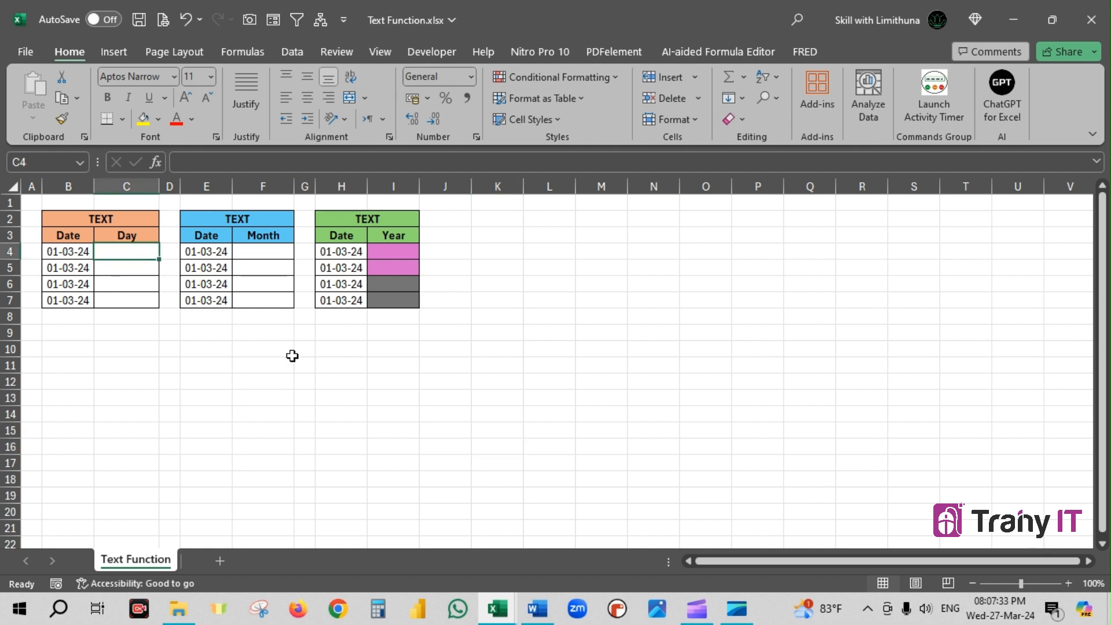
{"action": "type", "text": "=text"}
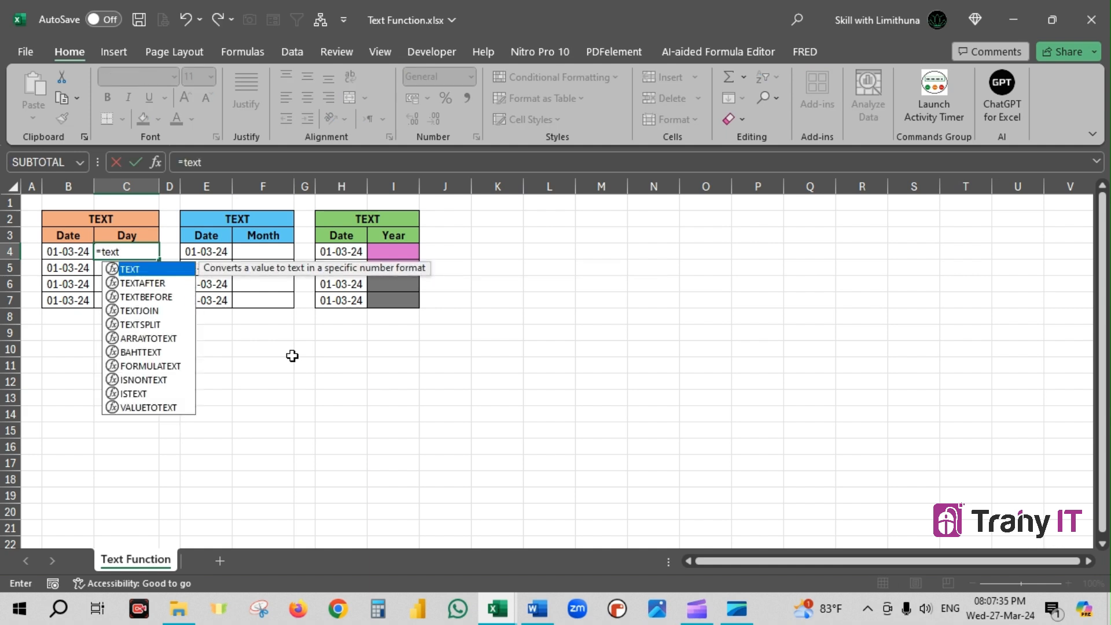
{"action": "key", "text": "Tab"}
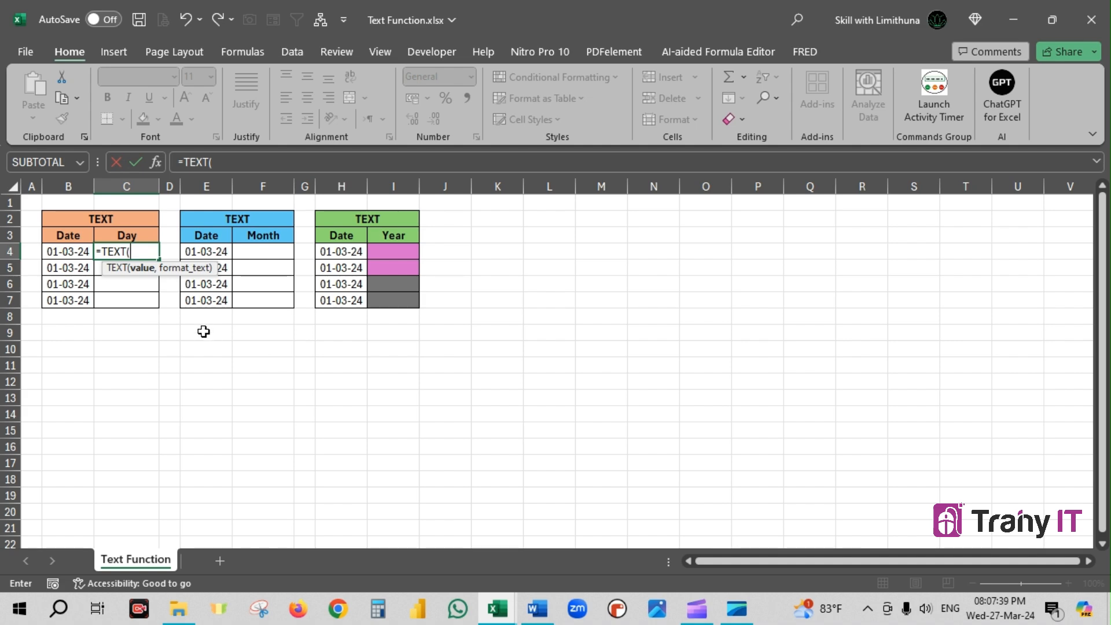
{"action": "left_click", "coordinate": [77, 250]}
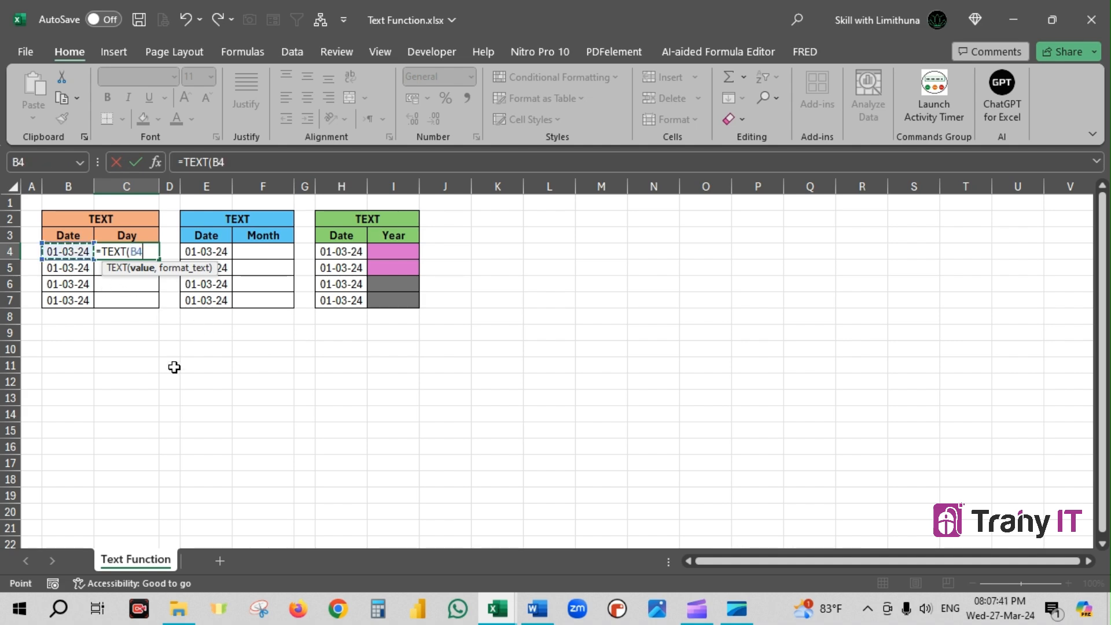
{"action": "type", "text": ","}
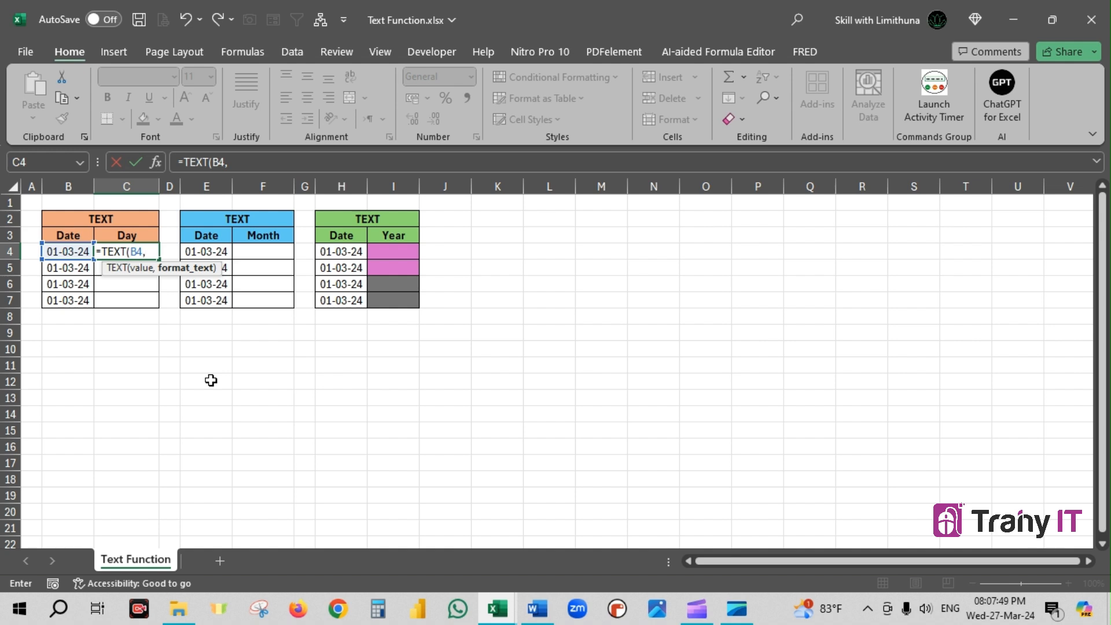
{"action": "type", "text": "\"D\")"}
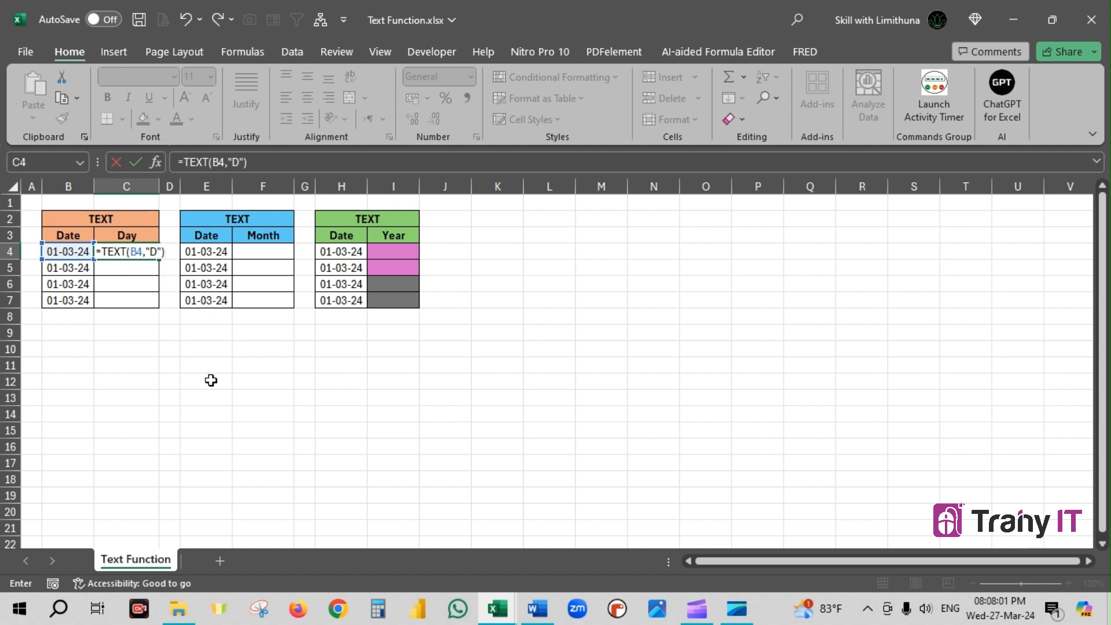
{"action": "key", "text": "Return"}
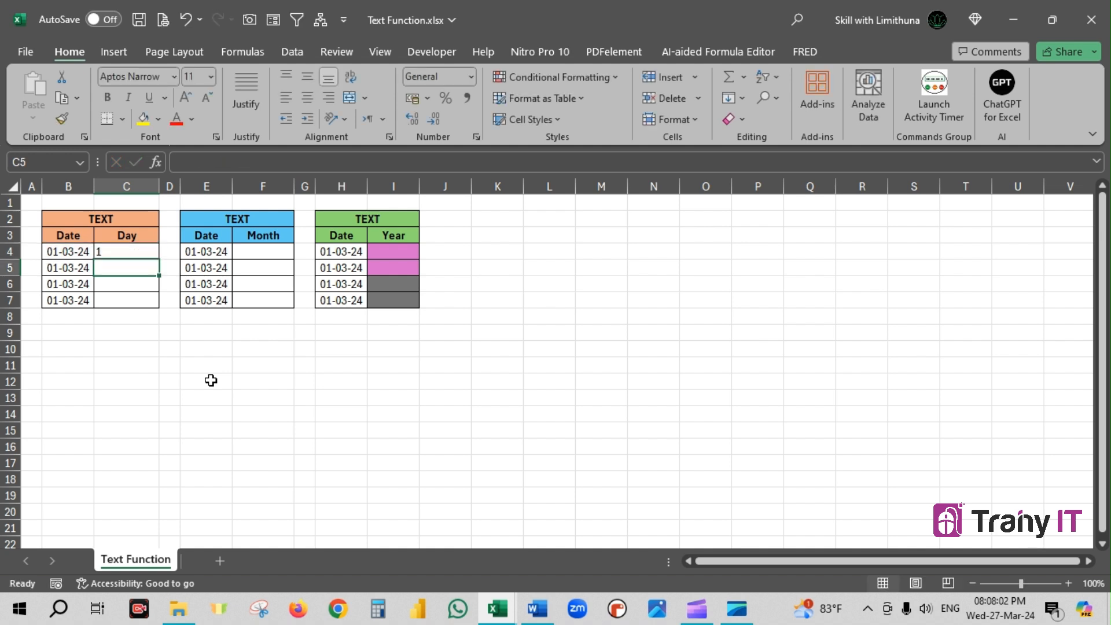
- Center the Day column cells C4 through C7 both horizontally and vertically
{"action": "left_click", "coordinate": [116, 253]}
{"action": "left_click", "coordinate": [308, 97]}
{"action": "left_click", "coordinate": [308, 76]}
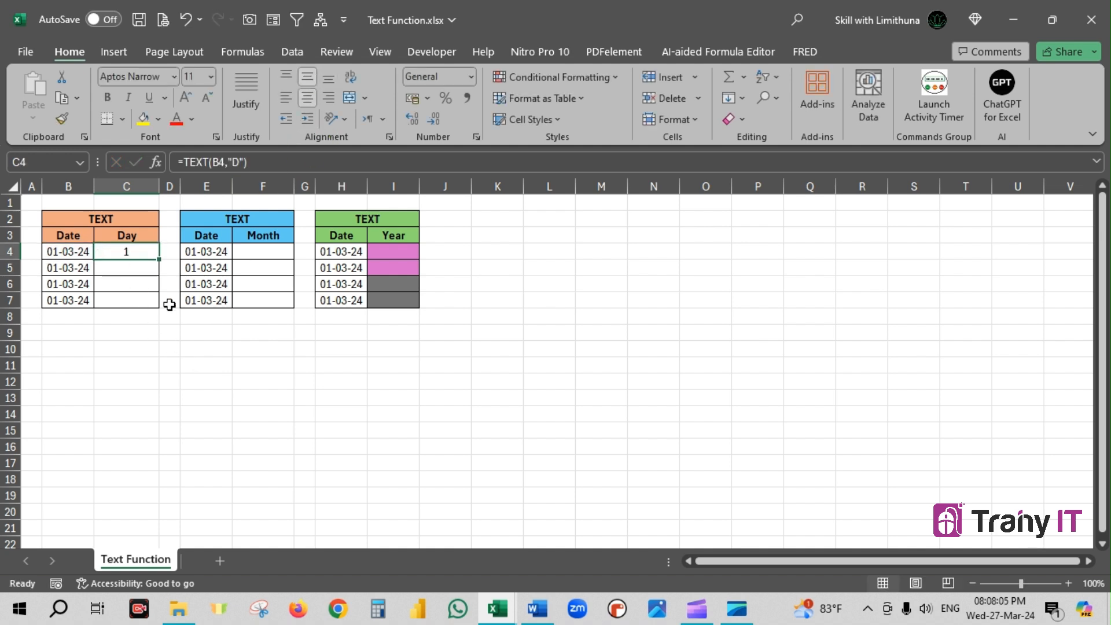
{"action": "left_click", "coordinate": [140, 270]}
{"action": "left_click_drag", "start_coordinate": [140, 271], "coordinate": [138, 300]}
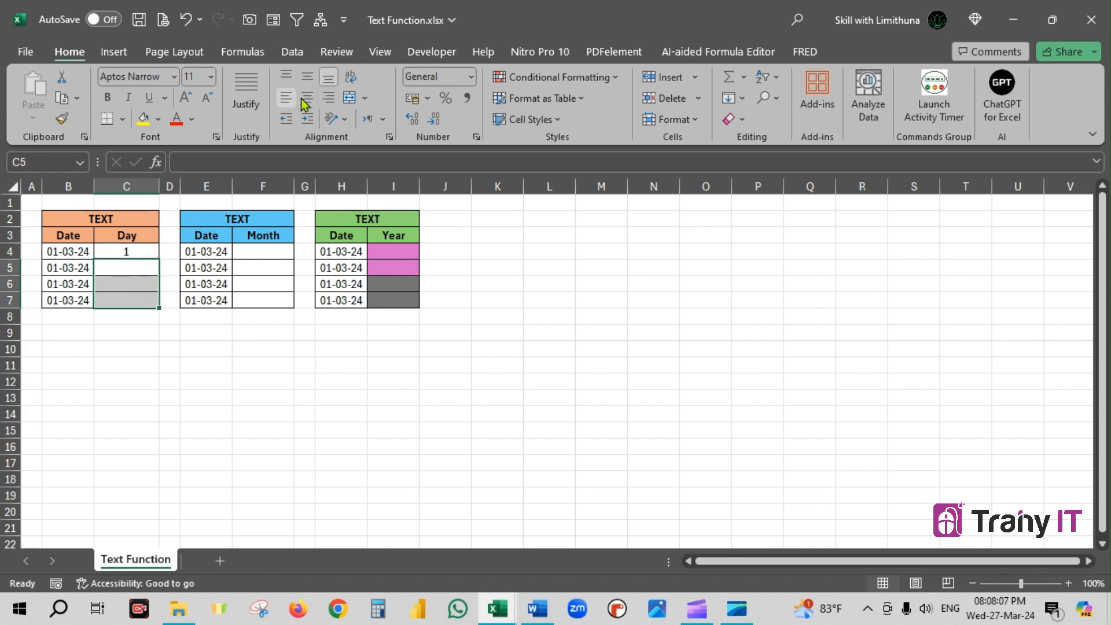
{"action": "left_click", "coordinate": [253, 404]}
- Enter the formula =TEXT(B5,"dd") in cell C5 of the Day column
{"action": "left_click", "coordinate": [123, 271]}
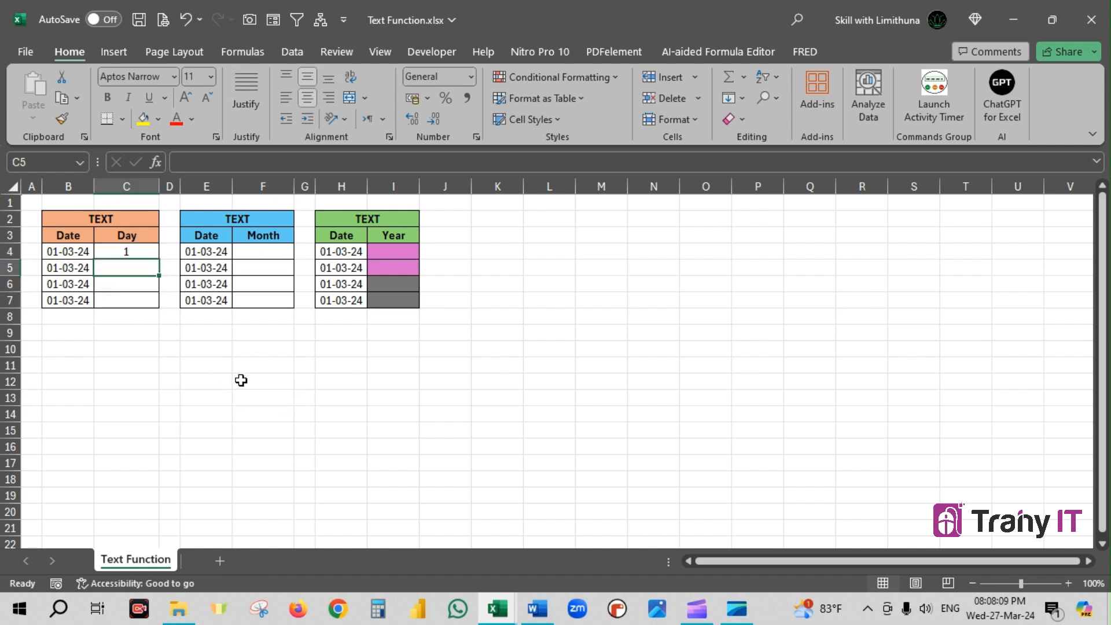
{"action": "type", "text": "=text"}
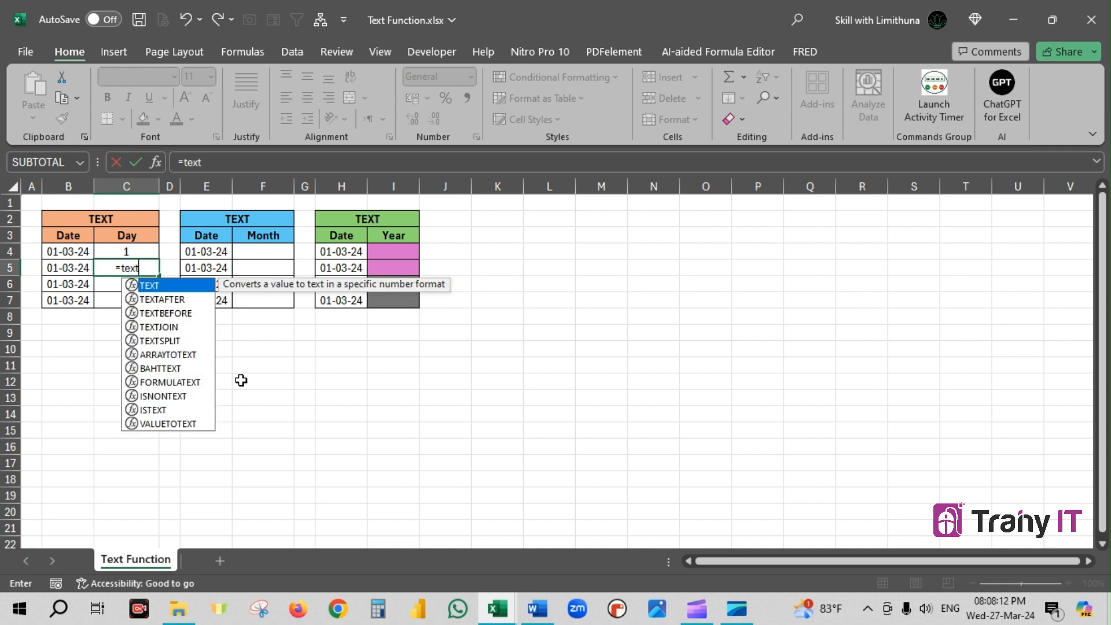
{"action": "key", "text": "Tab"}
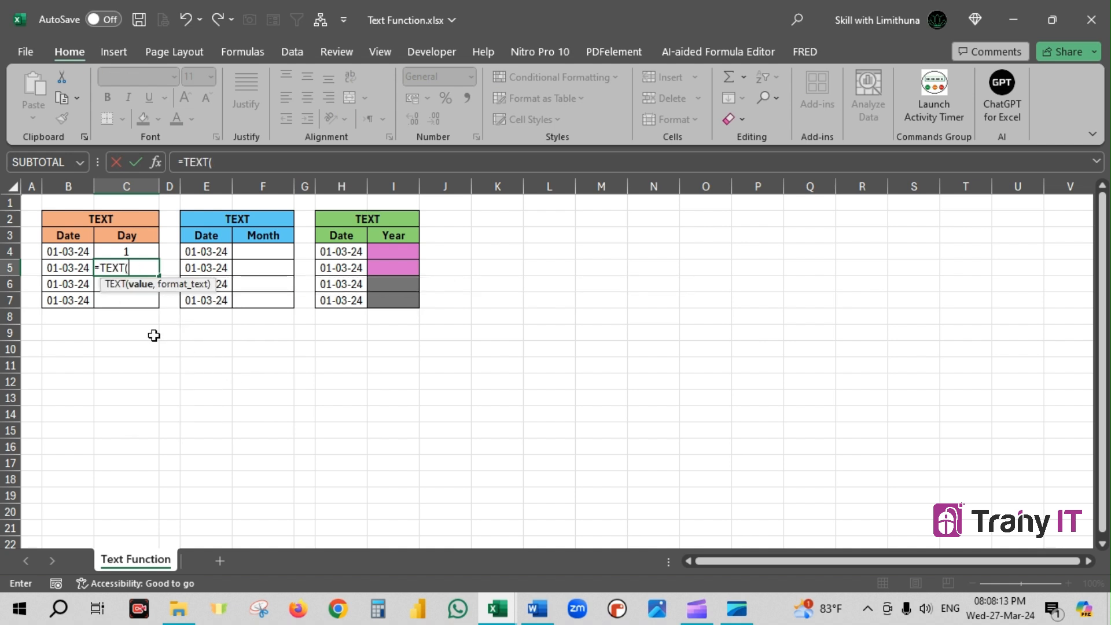
{"action": "left_click", "coordinate": [71, 272]}
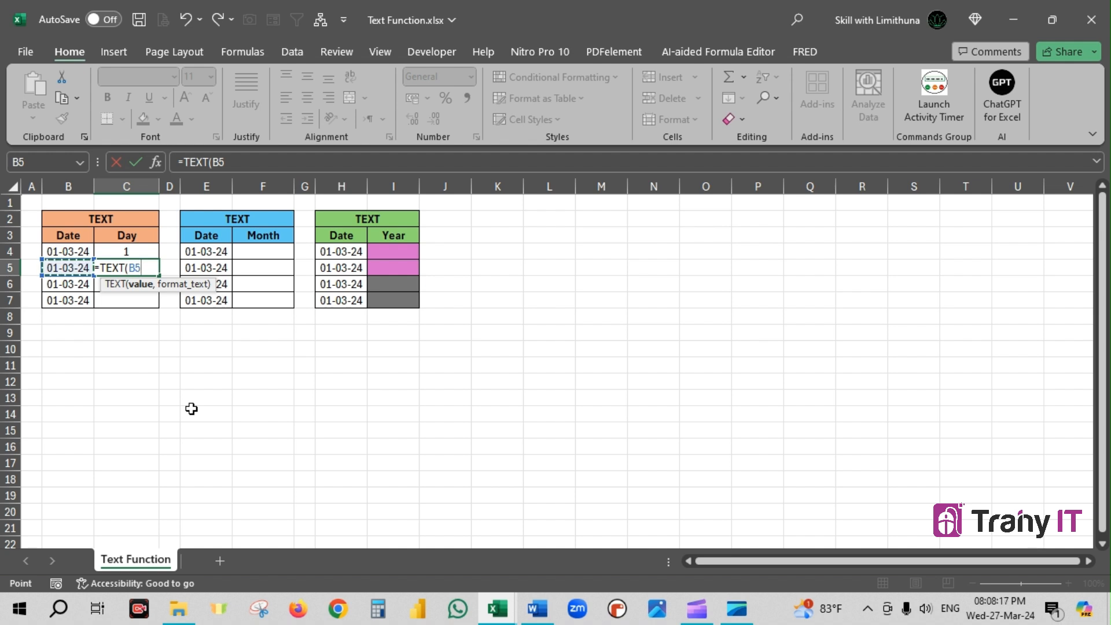
{"action": "type", "text": ","}
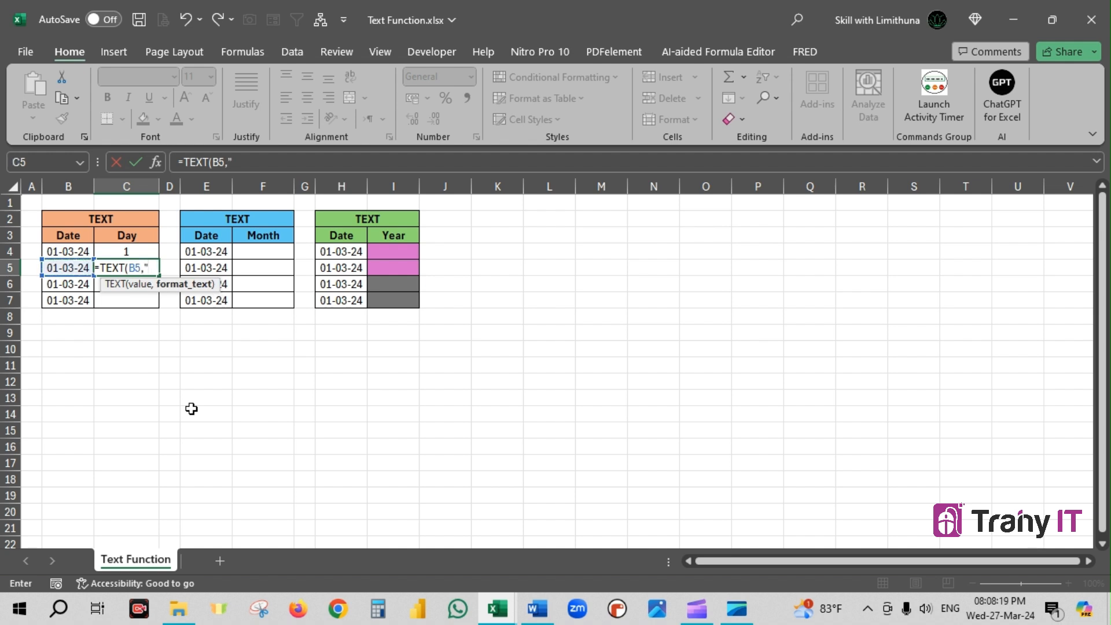
{"action": "type", "text": "\"dd\""}
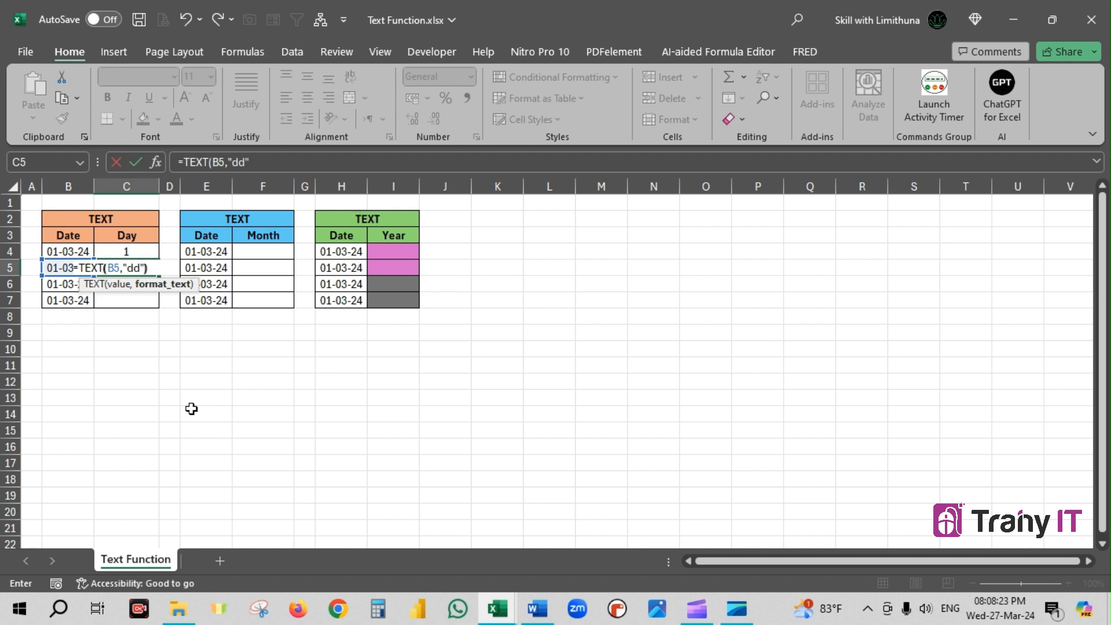
{"action": "type", "text": ")"}
{"action": "key", "text": "Return"}
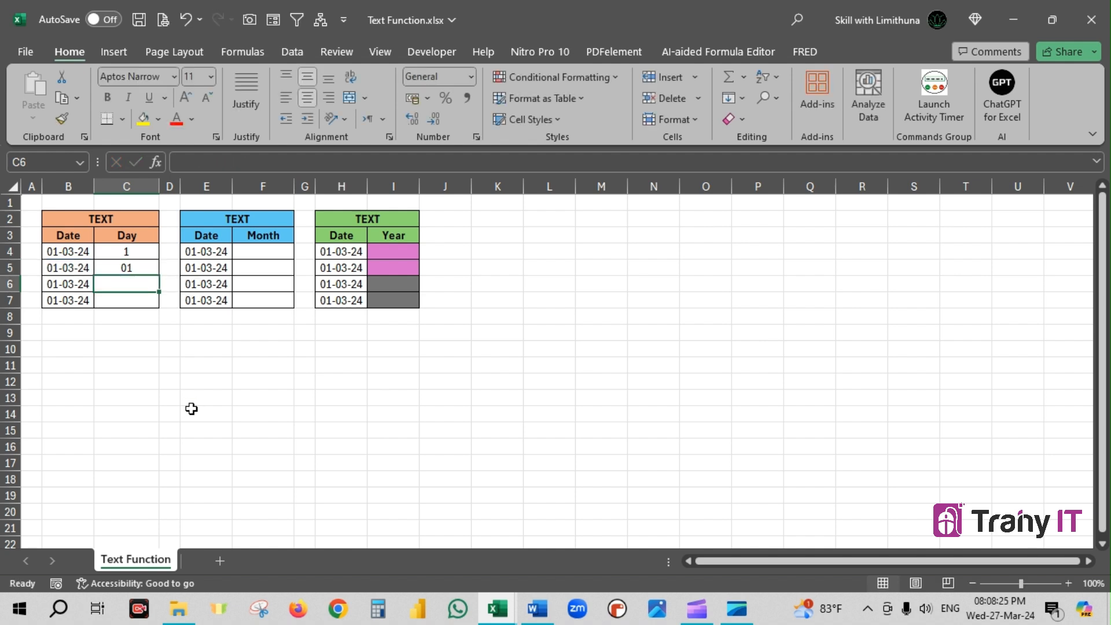
{"action": "left_click", "coordinate": [137, 269]}
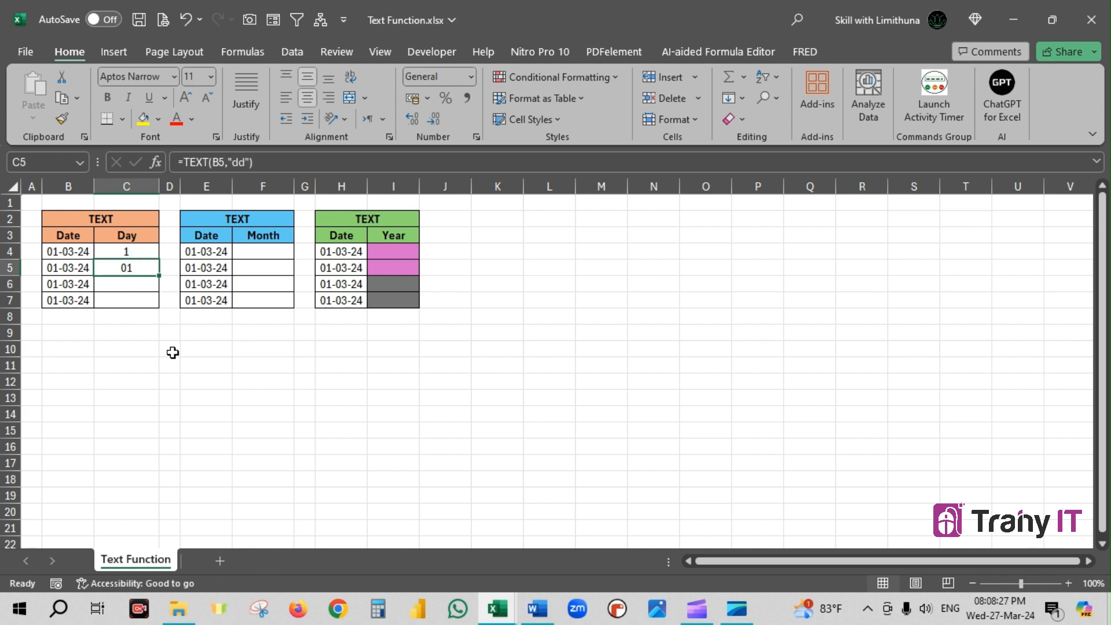
{"action": "left_click", "coordinate": [142, 252]}
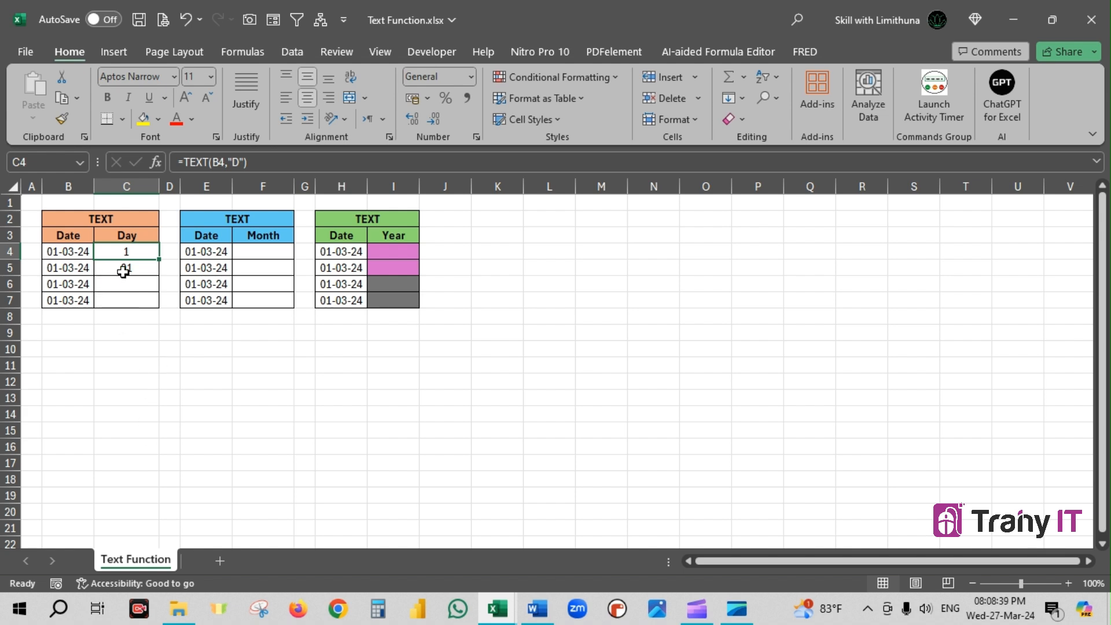
{"action": "left_click", "coordinate": [142, 268]}
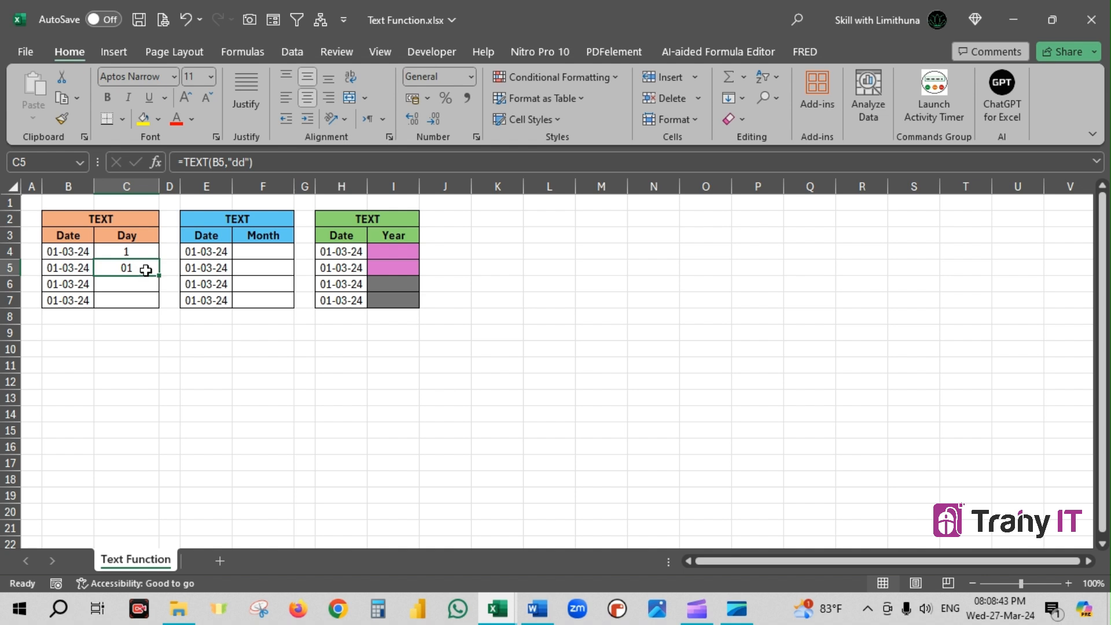
- Enter the formula =TEXT(B6,"ddd") in cell C6 of the Day column
{"action": "left_click", "coordinate": [148, 285]}
{"action": "type", "text": "=text"}
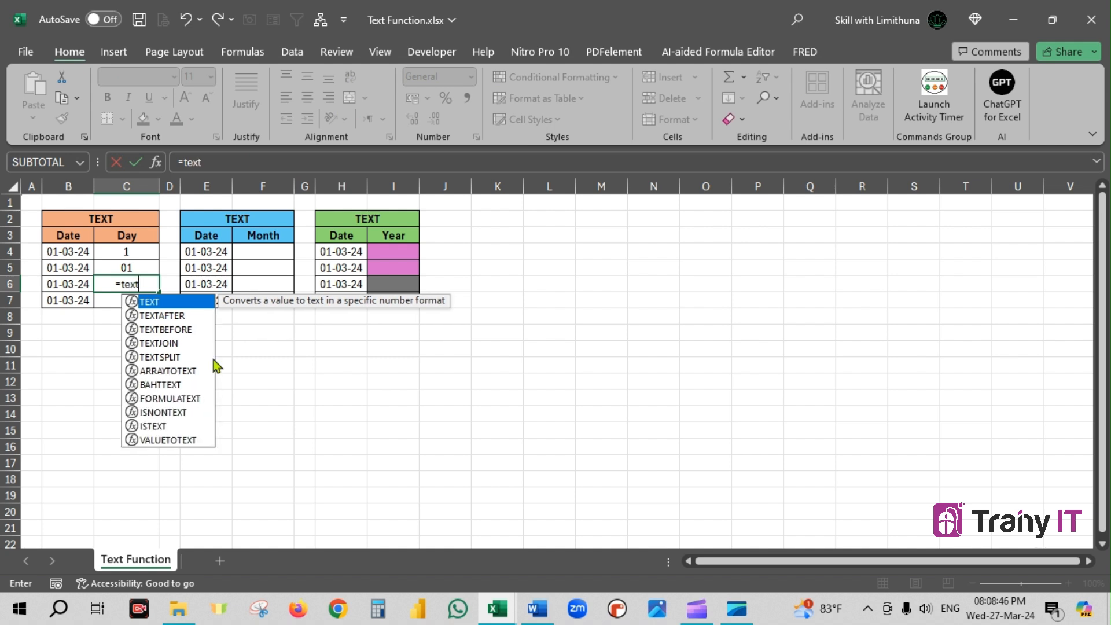
{"action": "key", "text": "Tab"}
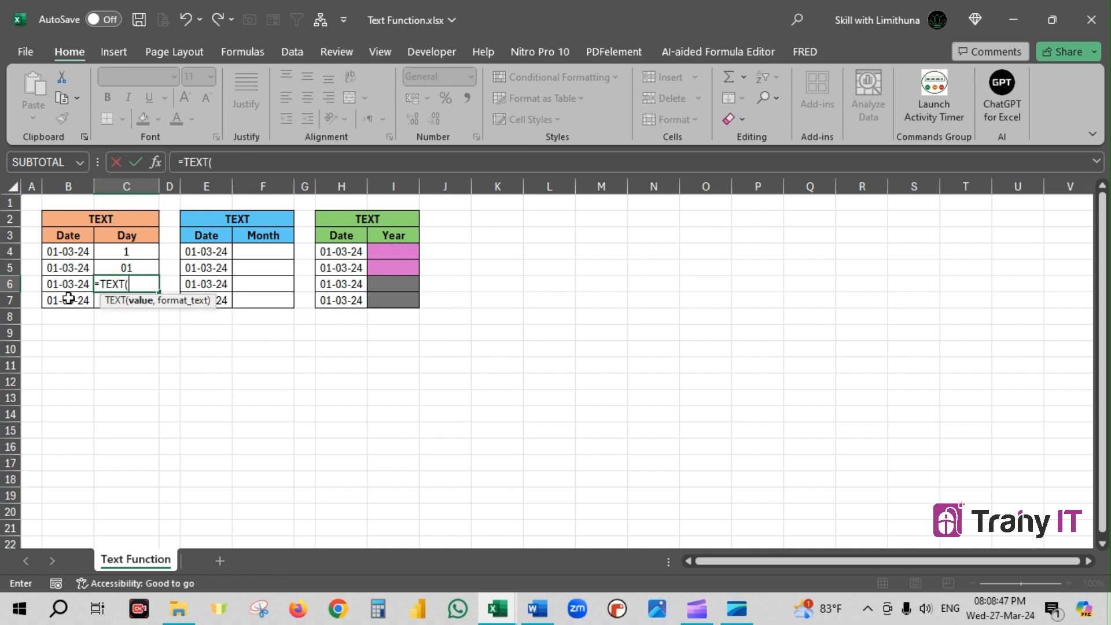
{"action": "left_click", "coordinate": [65, 282]}
{"action": "type", "text": ","}
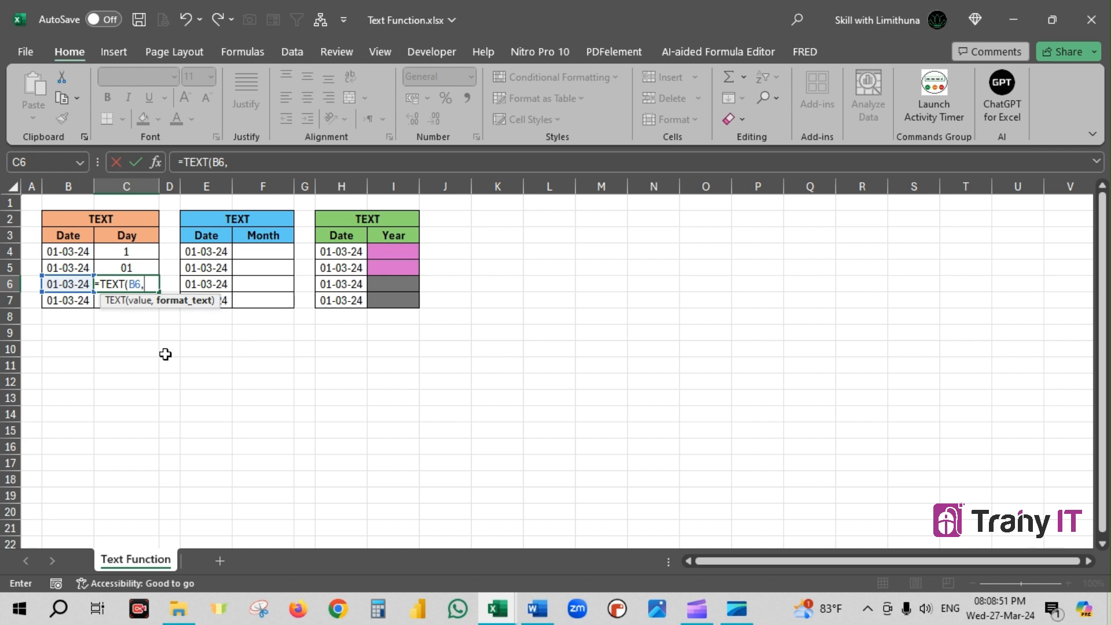
{"action": "type", "text": "\"ddd"}
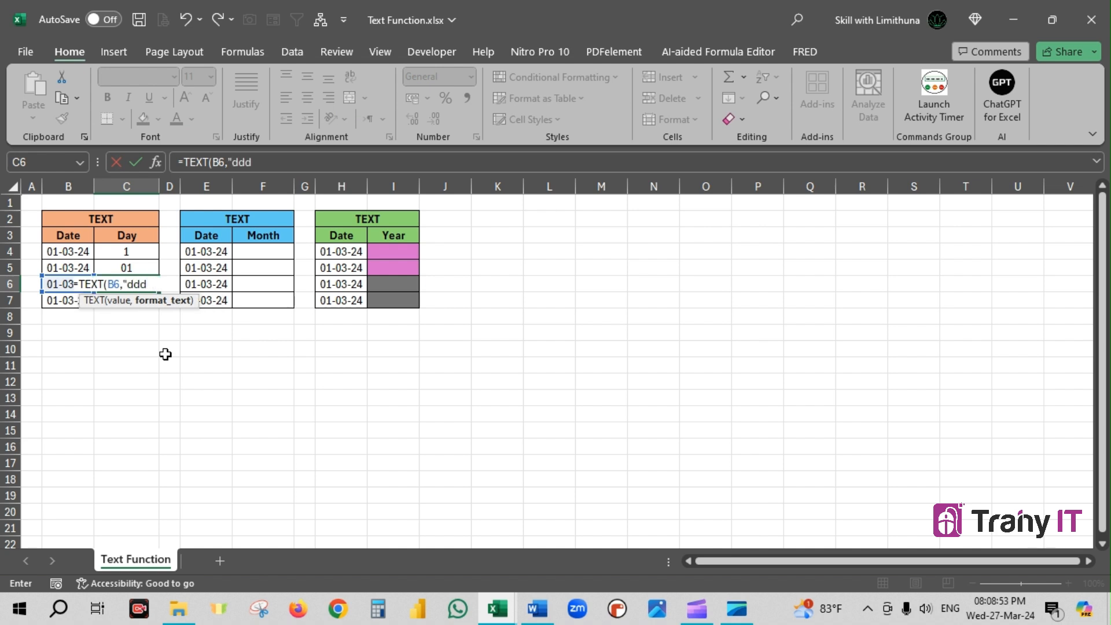
{"action": "type", "text": "\")"}
{"action": "key", "text": "Return"}
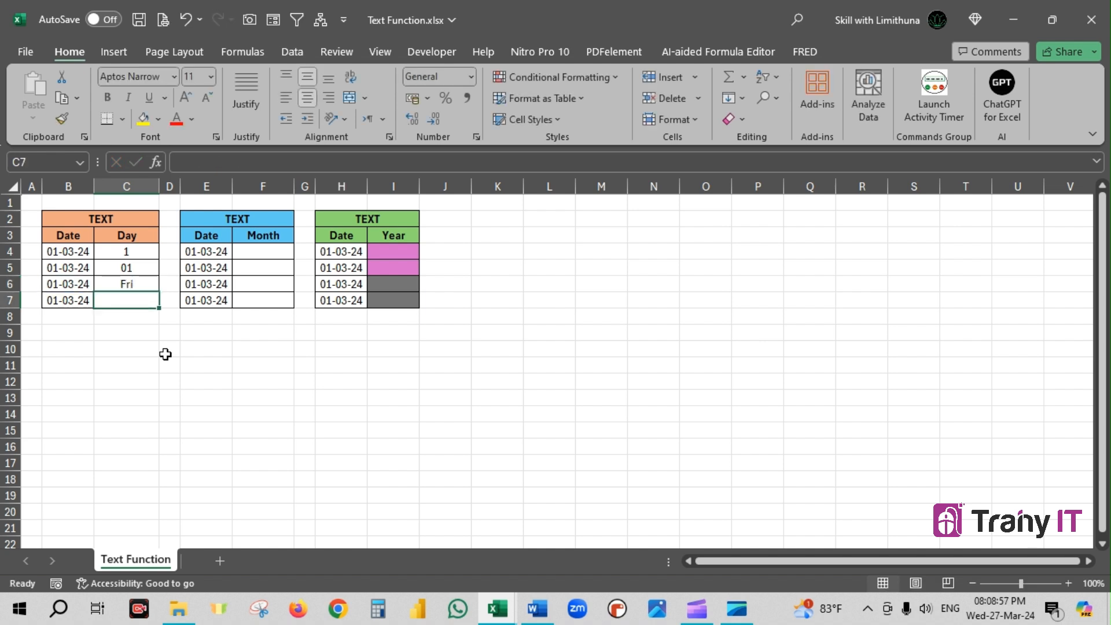
{"action": "left_click", "coordinate": [123, 284]}
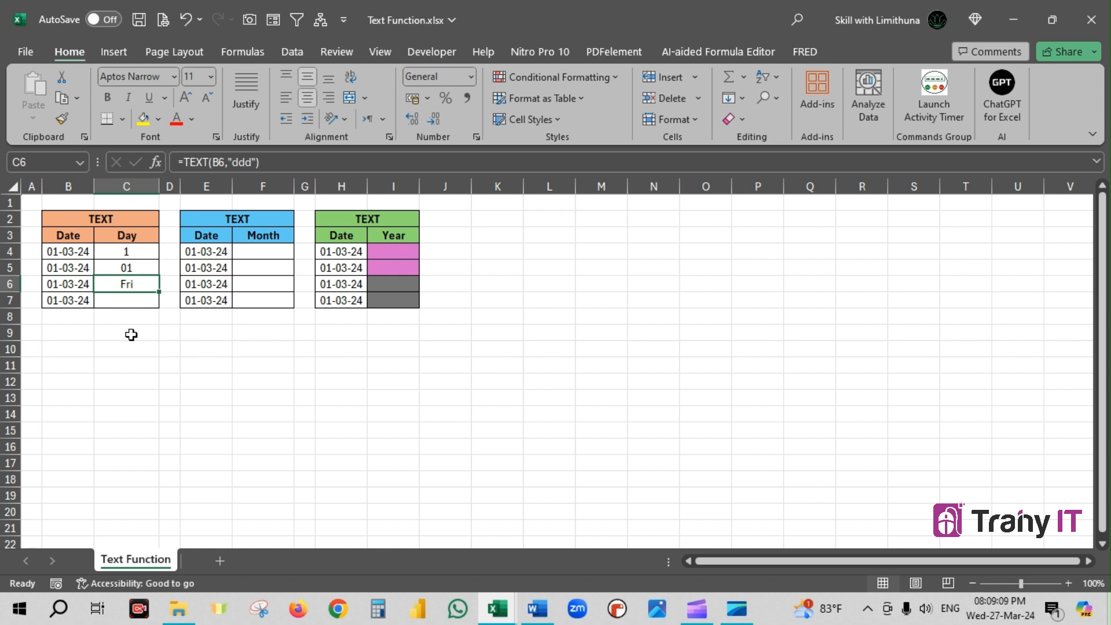
- Enter the formula =TEXT(B7,"dddd") in cell C7, the last row of the Day column
{"action": "left_click", "coordinate": [123, 299]}
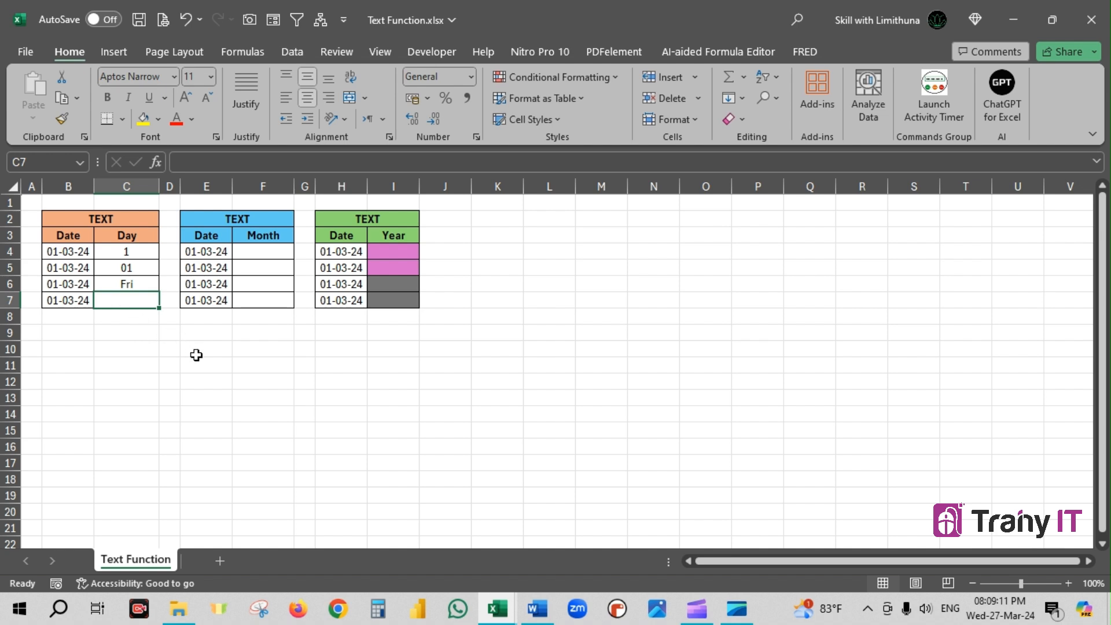
{"action": "type", "text": "=text"}
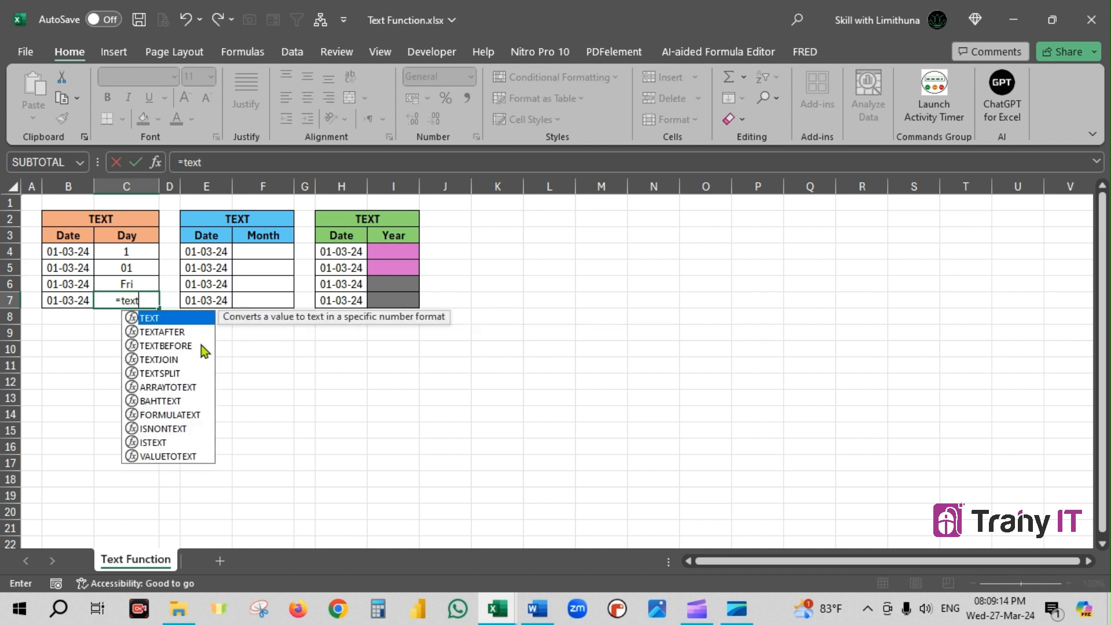
{"action": "key", "text": "Tab"}
{"action": "left_click", "coordinate": [68, 301]}
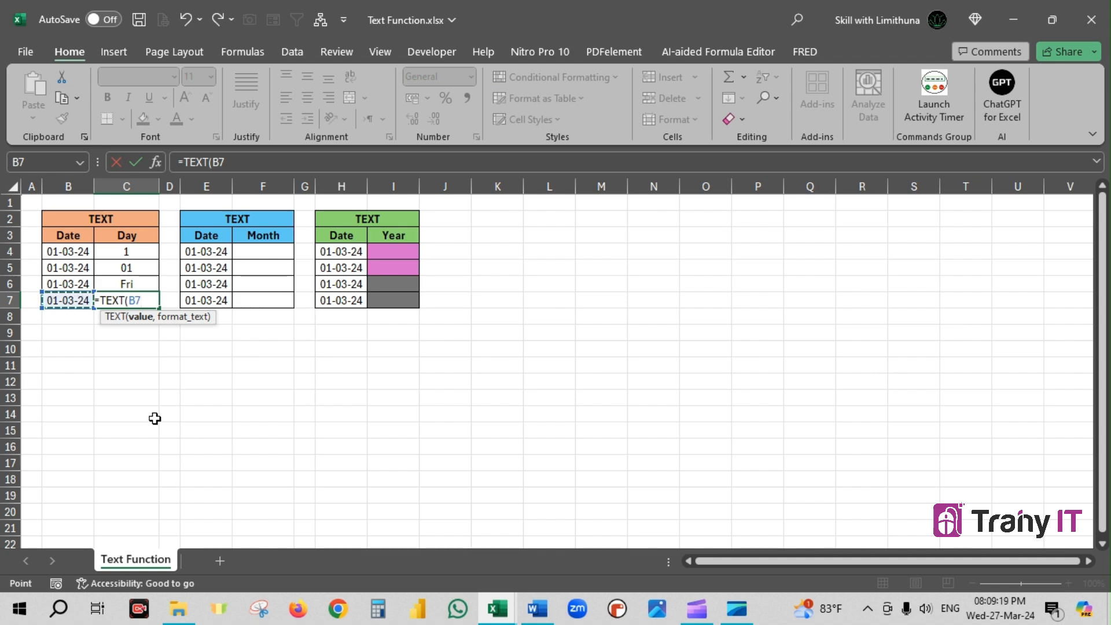
{"action": "type", "text": ","}
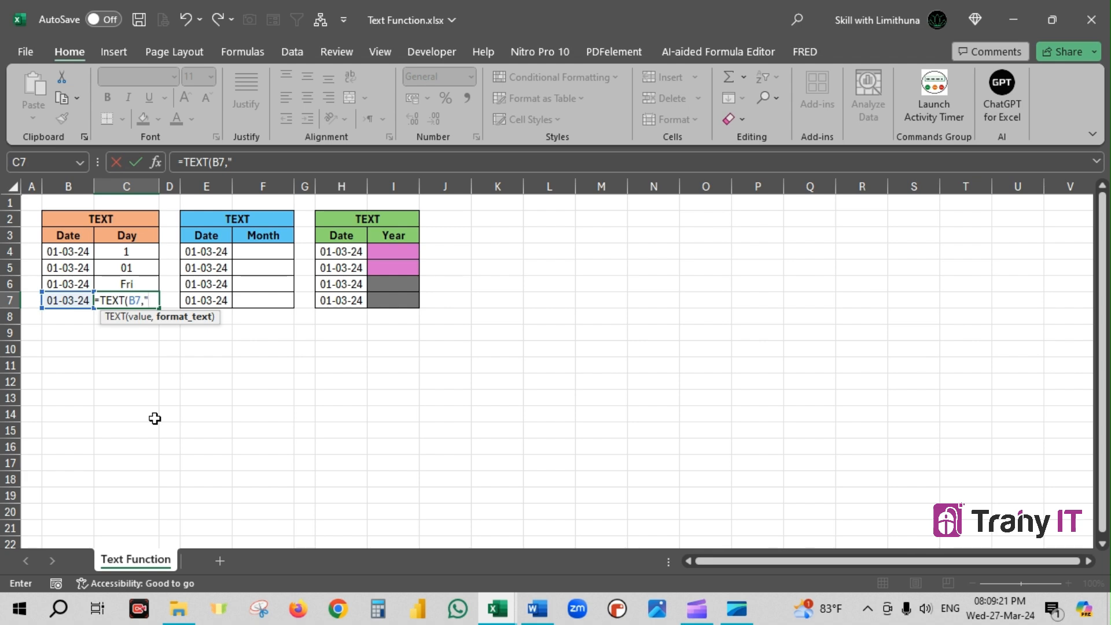
{"action": "type", "text": "\"dddd"}
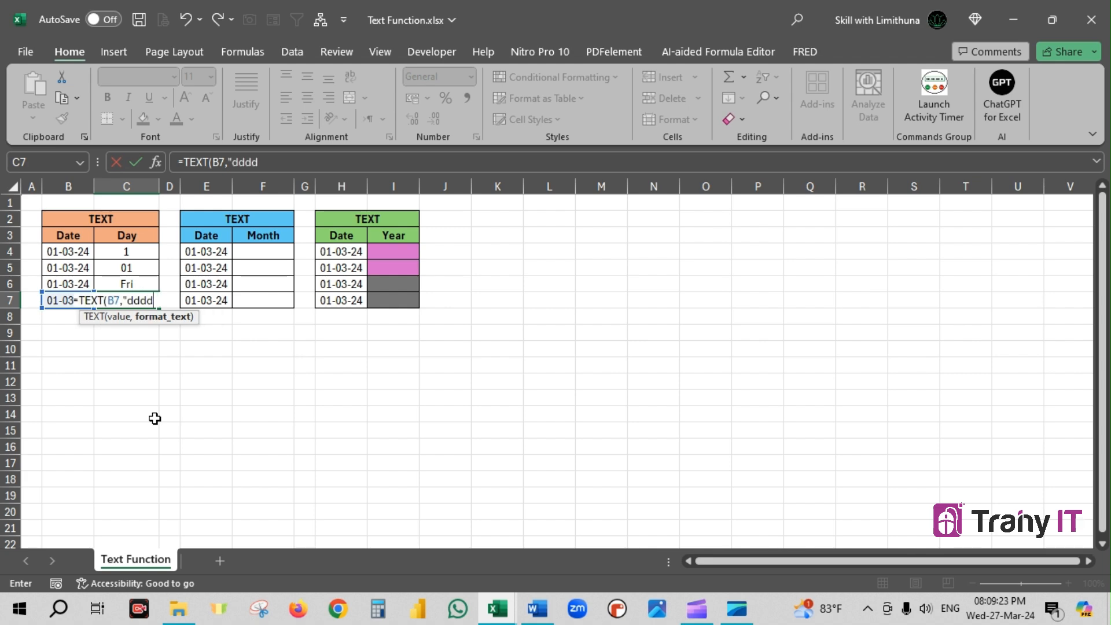
{"action": "type", "text": "\")"}
{"action": "key", "text": "Return"}
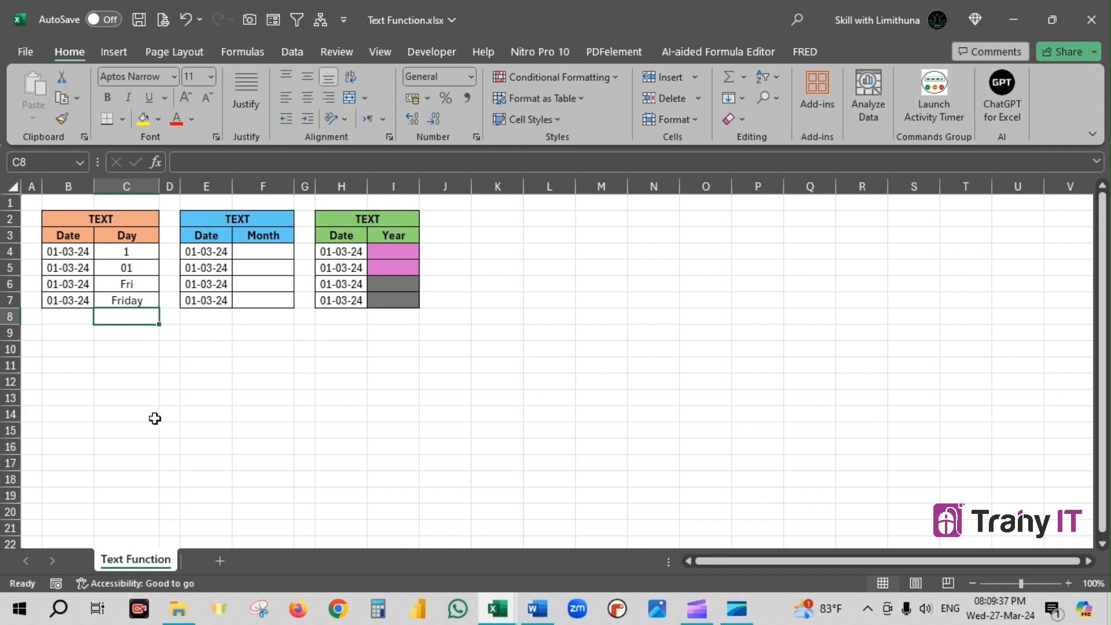
{"action": "left_click_drag", "start_coordinate": [214, 251], "coordinate": [221, 296]}
{"action": "left_click", "coordinate": [270, 251]}
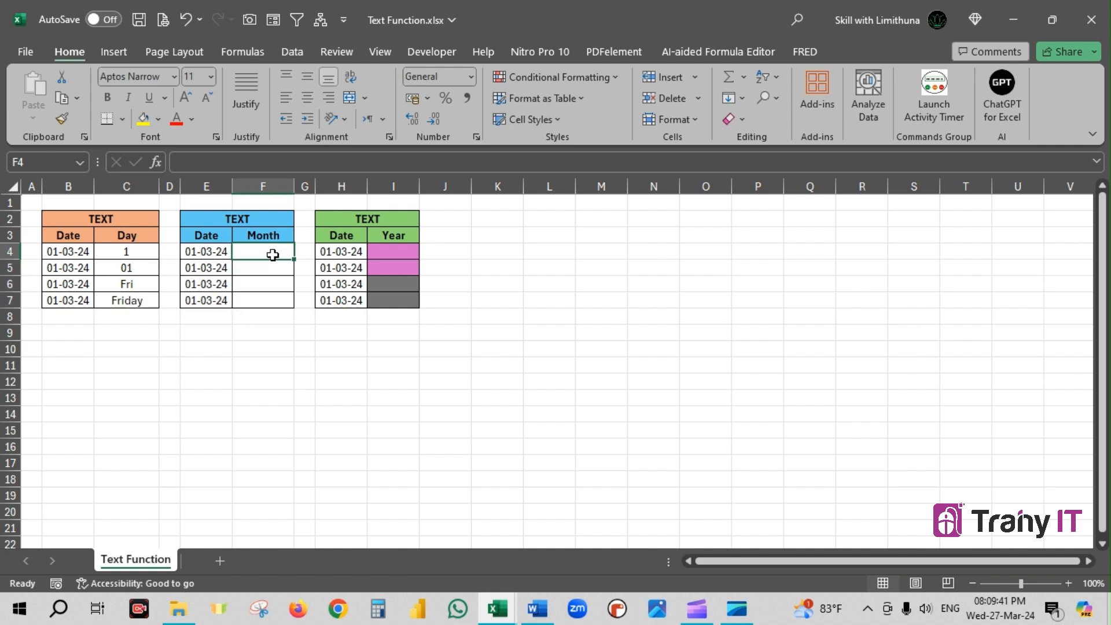
{"action": "left_click", "coordinate": [269, 267]}
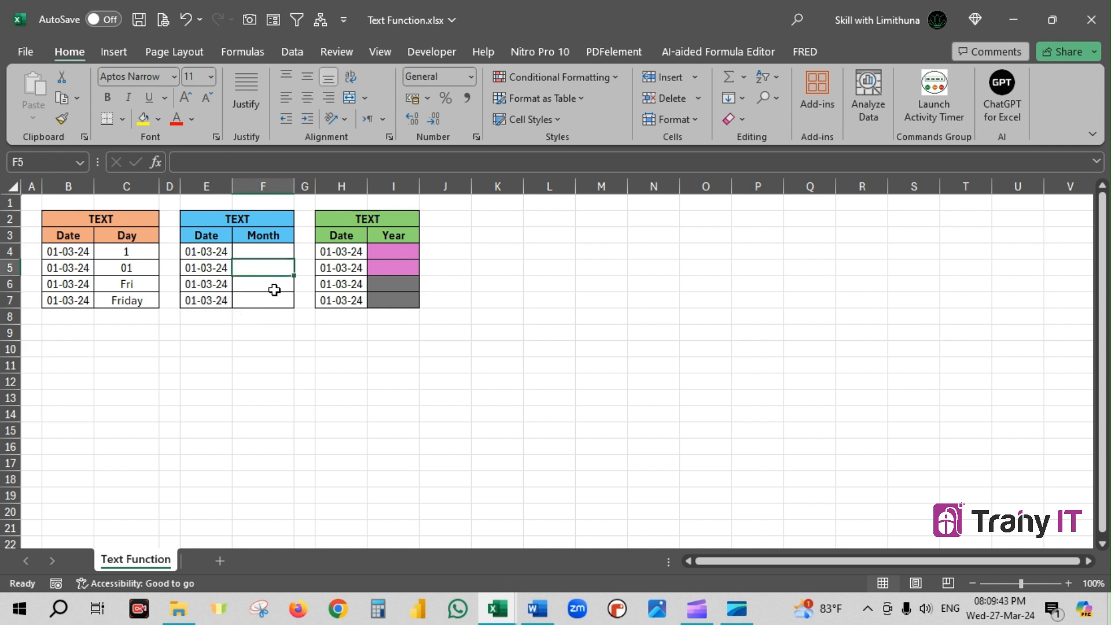
{"action": "left_click", "coordinate": [272, 285]}
{"action": "left_click", "coordinate": [275, 300]}
{"action": "left_click_drag", "start_coordinate": [265, 252], "coordinate": [262, 292]}
{"action": "left_click", "coordinate": [317, 351]}
- Enter the formula =TEXT(E4,"m") in cell F4, the first row of the Month column
{"action": "left_click", "coordinate": [260, 251]}
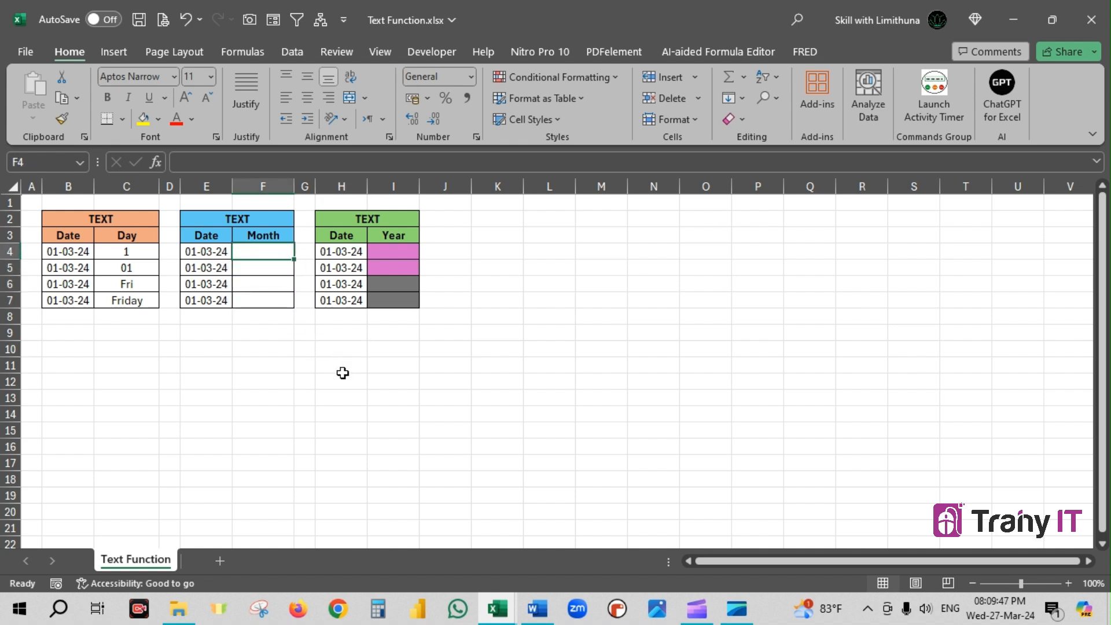
{"action": "type", "text": "=text"}
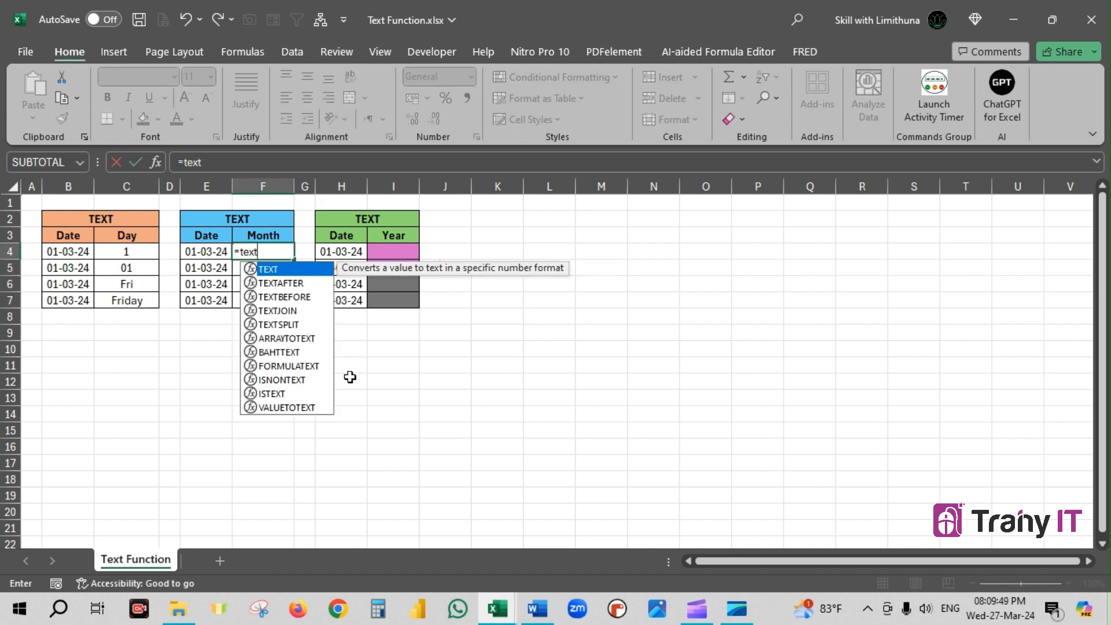
{"action": "key", "text": "Tab"}
{"action": "left_click", "coordinate": [200, 251]}
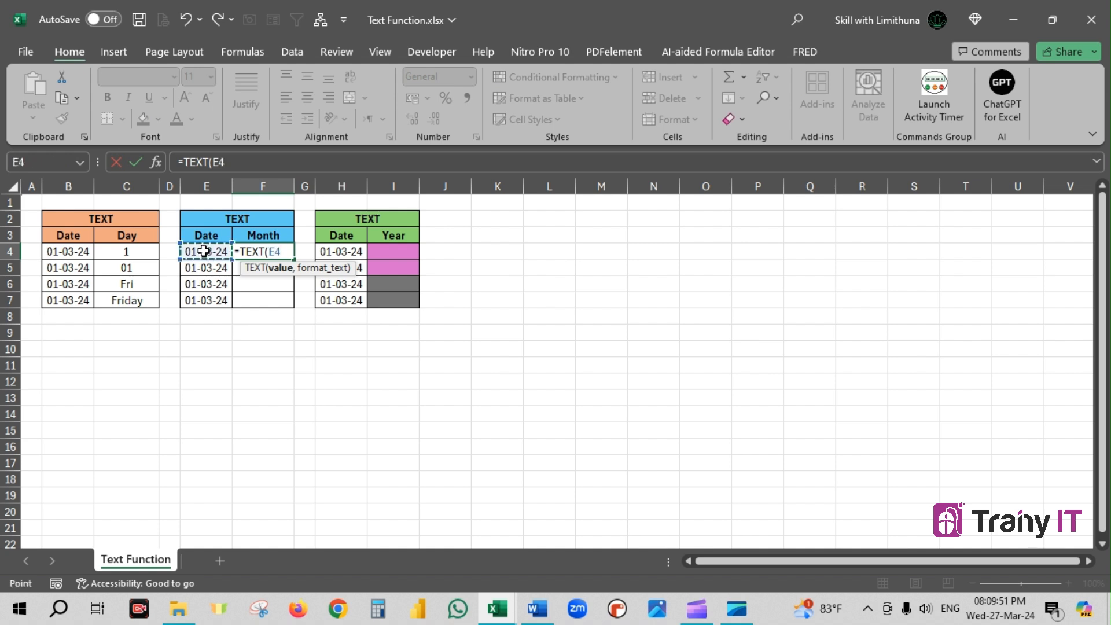
{"action": "type", "text": ","}
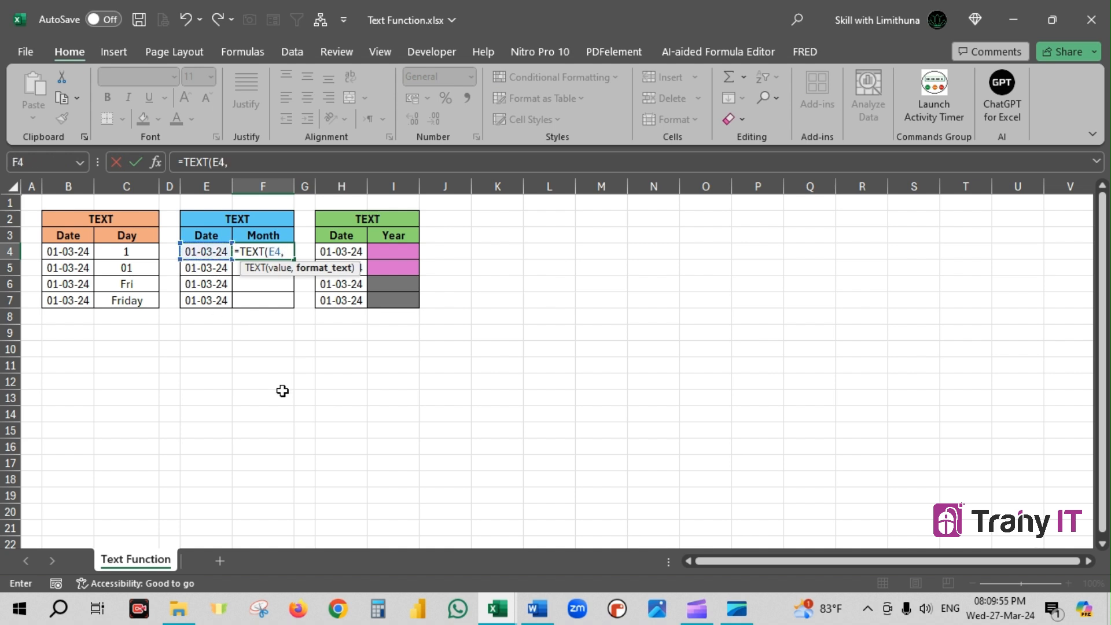
{"action": "type", "text": "\"m\")"}
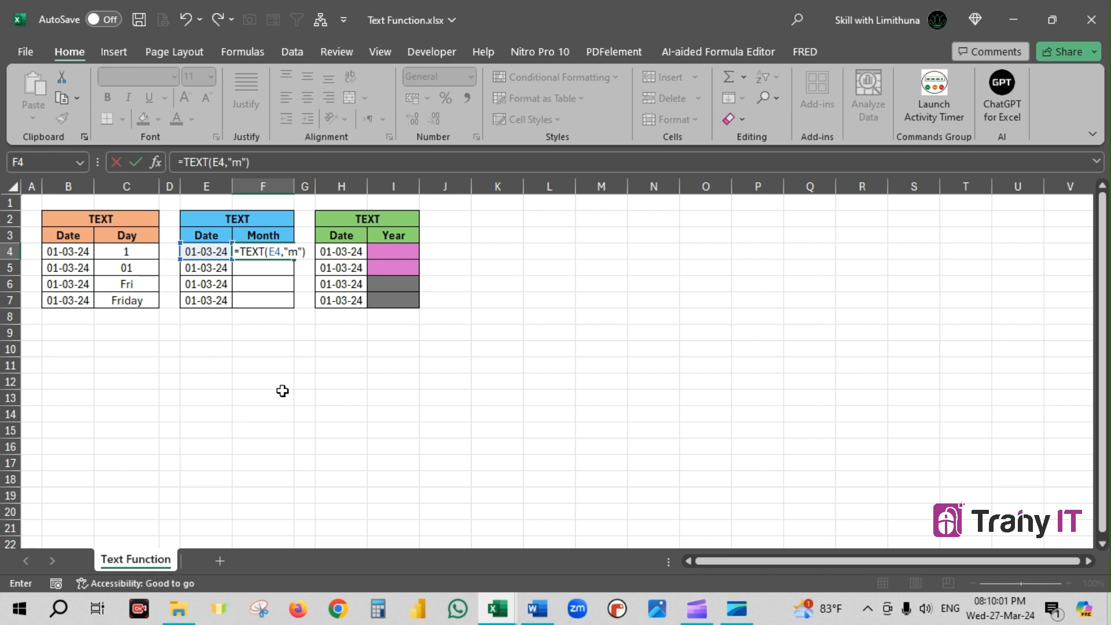
{"action": "key", "text": "Return"}
- Center the Month column cells F4 through F7 both horizontally and vertically
{"action": "left_click", "coordinate": [249, 251]}
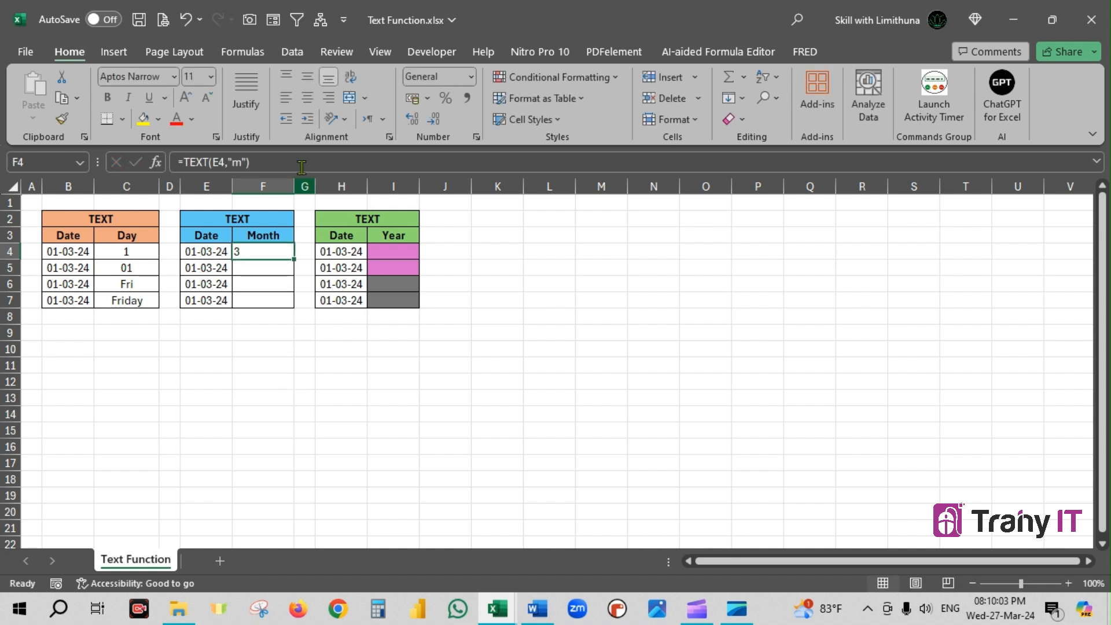
{"action": "left_click", "coordinate": [308, 97]}
{"action": "left_click", "coordinate": [307, 77]}
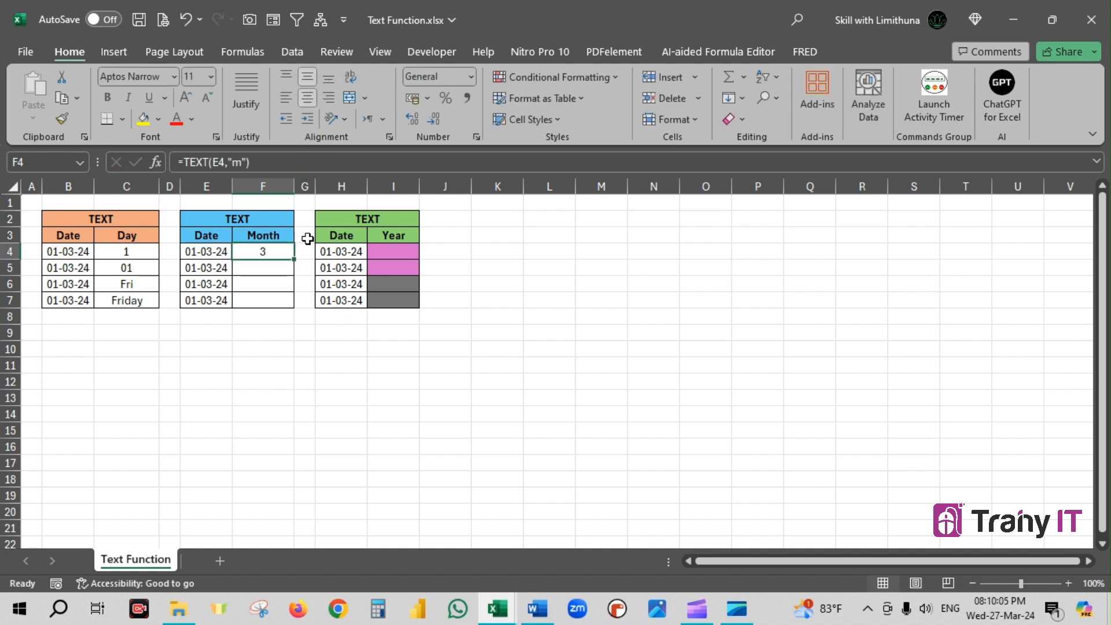
{"action": "left_click_drag", "start_coordinate": [280, 267], "coordinate": [270, 298]}
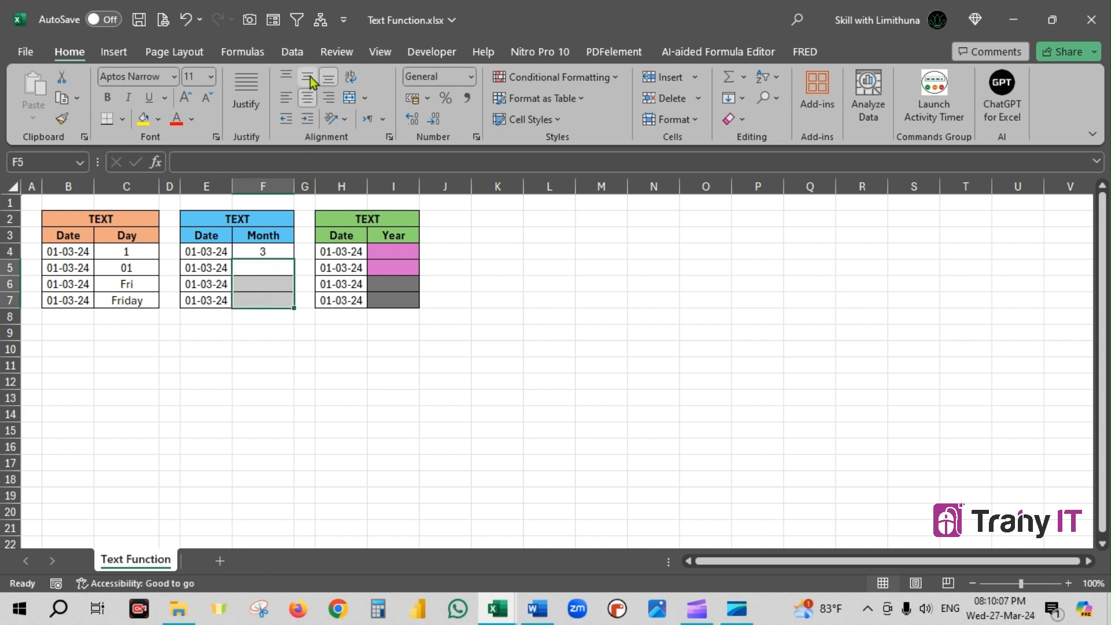
{"action": "left_click", "coordinate": [342, 354]}
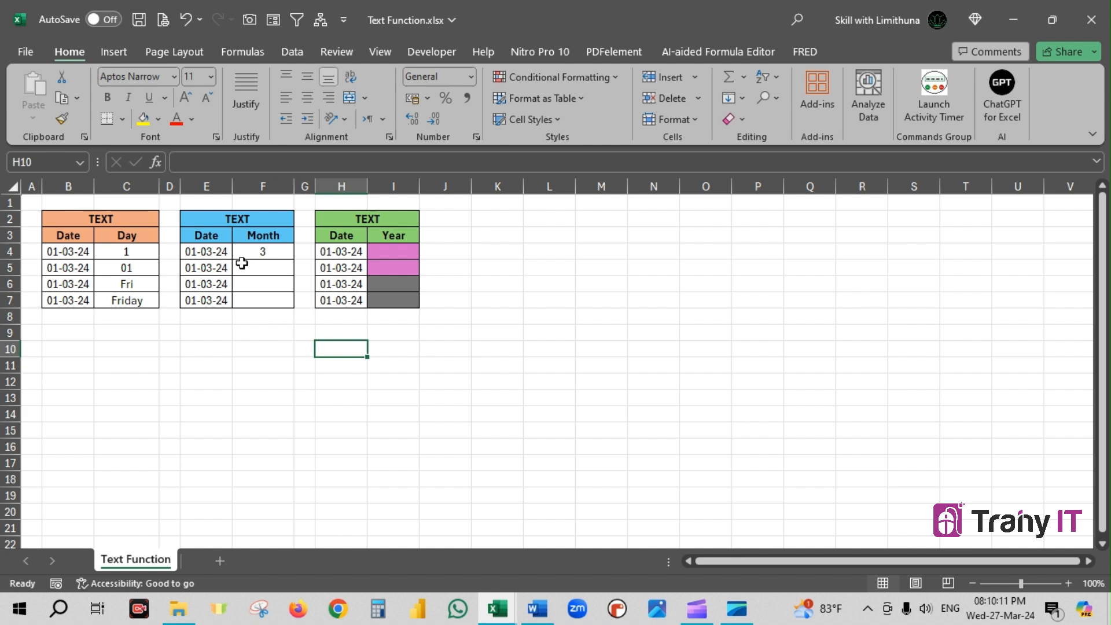
{"action": "left_click", "coordinate": [267, 251]}
- Enter the formula =TEXT(E5,"mm") in cell F5 of the Month column
{"action": "left_click", "coordinate": [277, 270]}
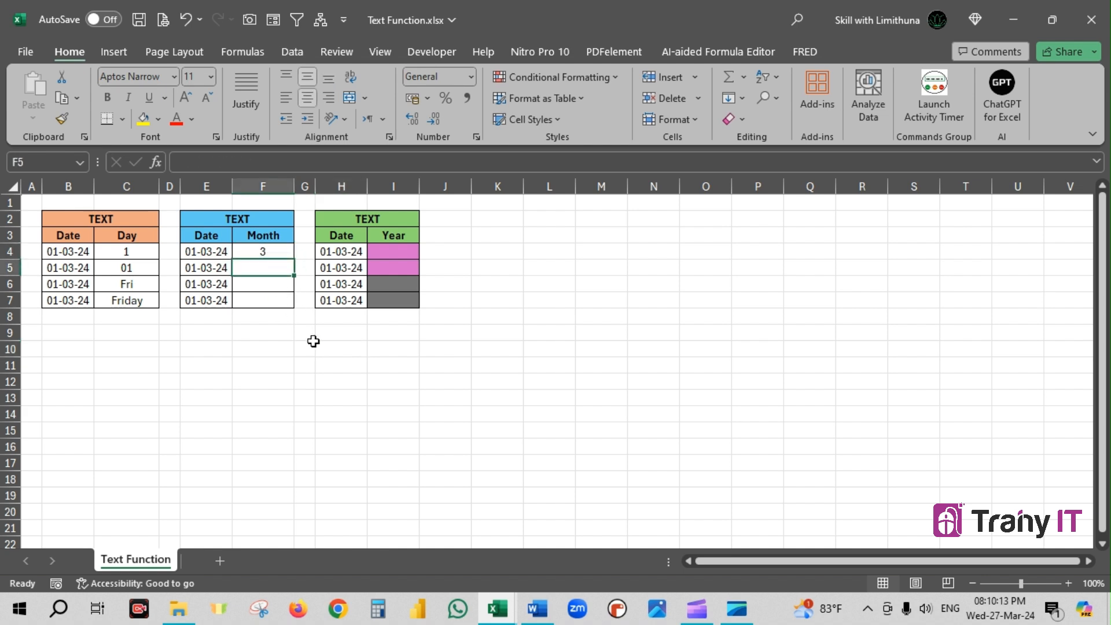
{"action": "type", "text": "=text"}
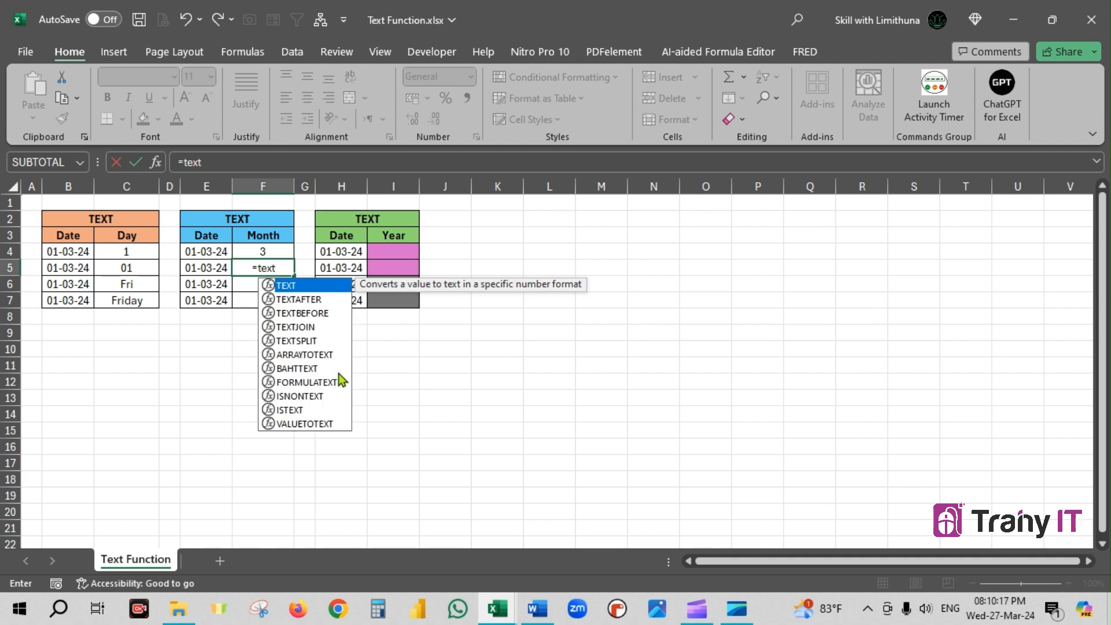
{"action": "key", "text": "Tab"}
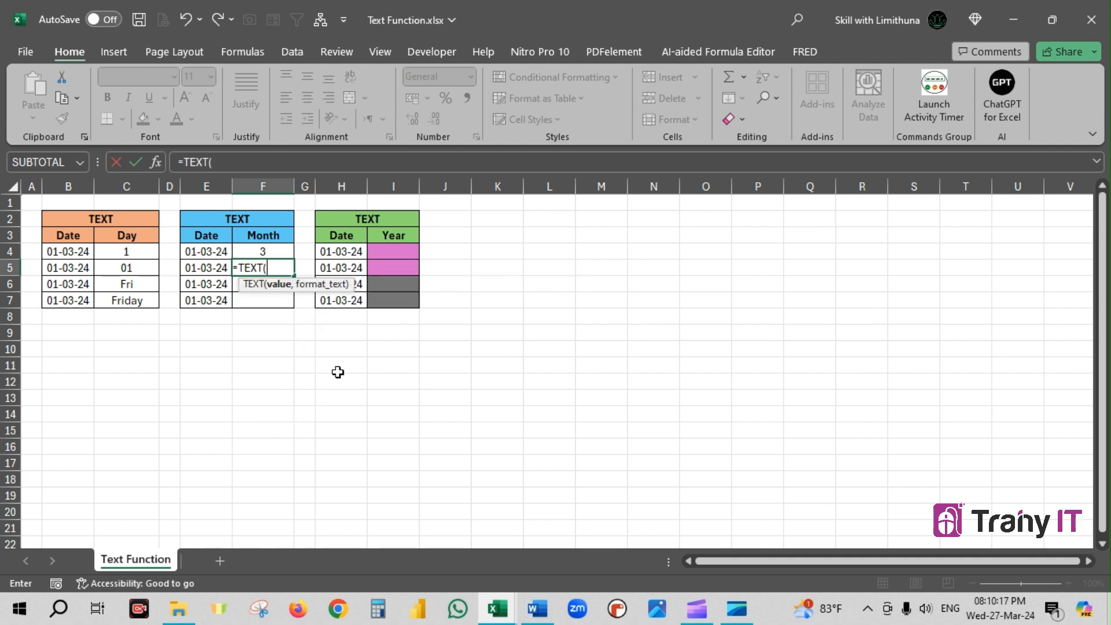
{"action": "left_click", "coordinate": [208, 268]}
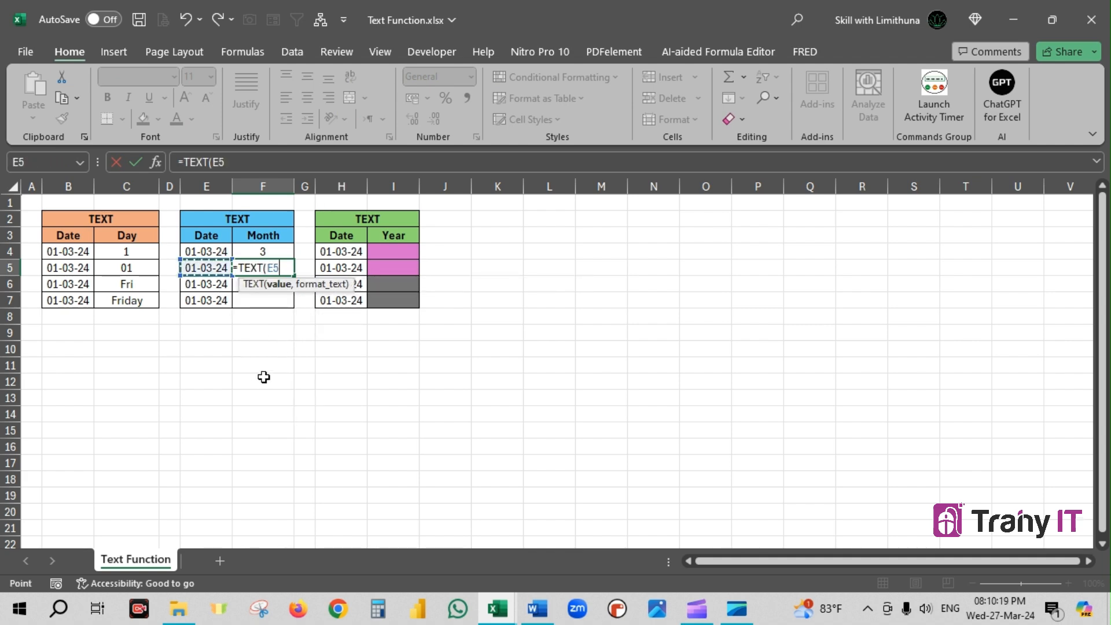
{"action": "type", "text": ","}
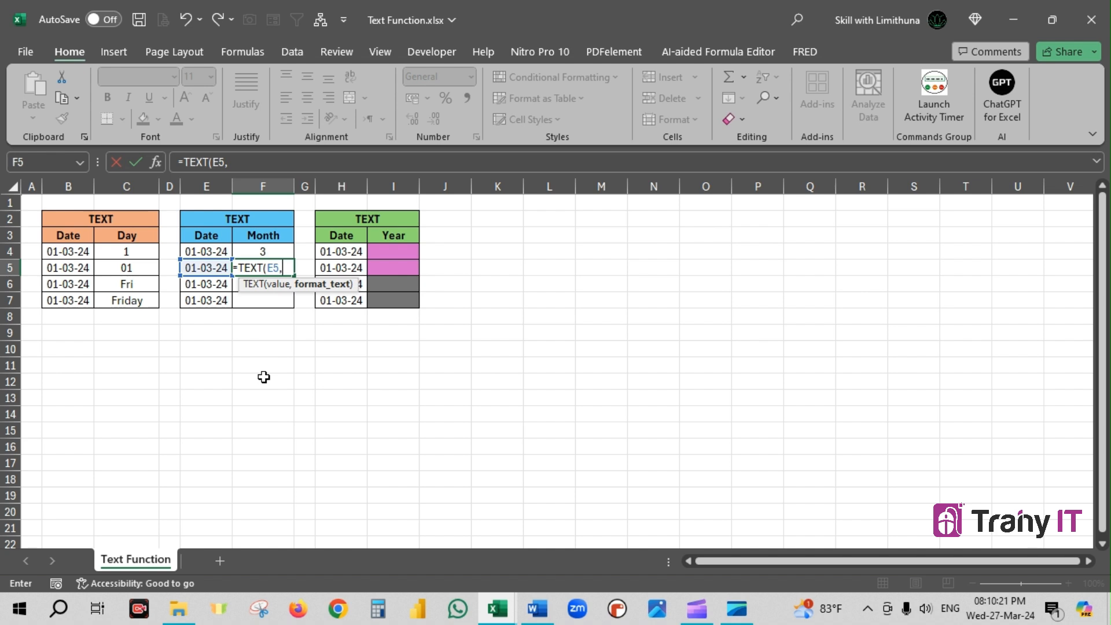
{"action": "type", "text": "\"mm"}
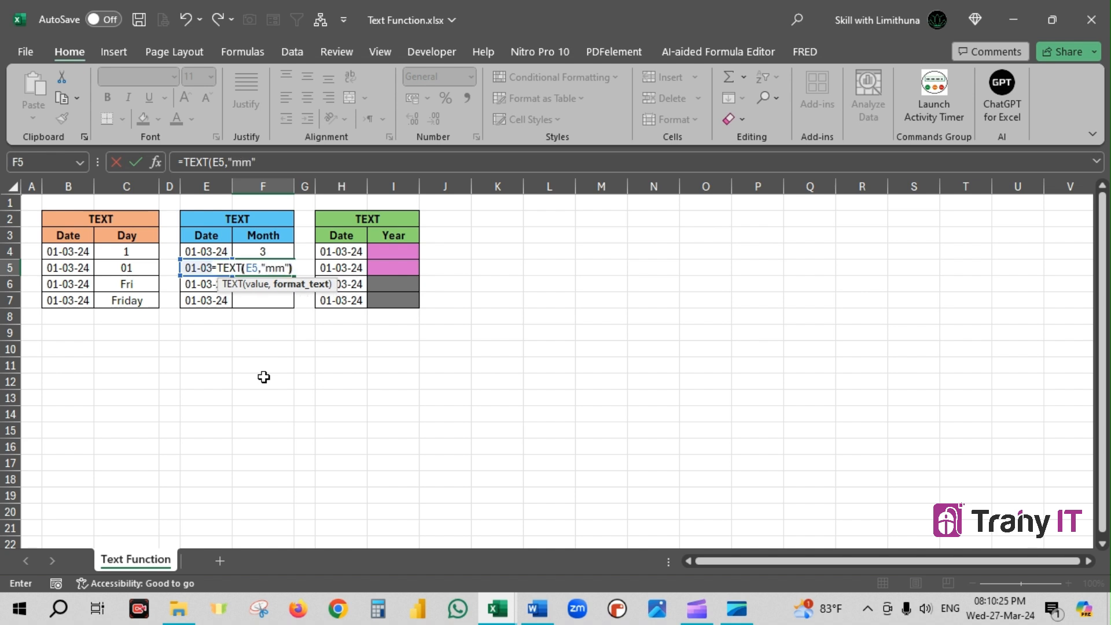
{"action": "key", "text": "Return"}
{"action": "left_click", "coordinate": [280, 268]}
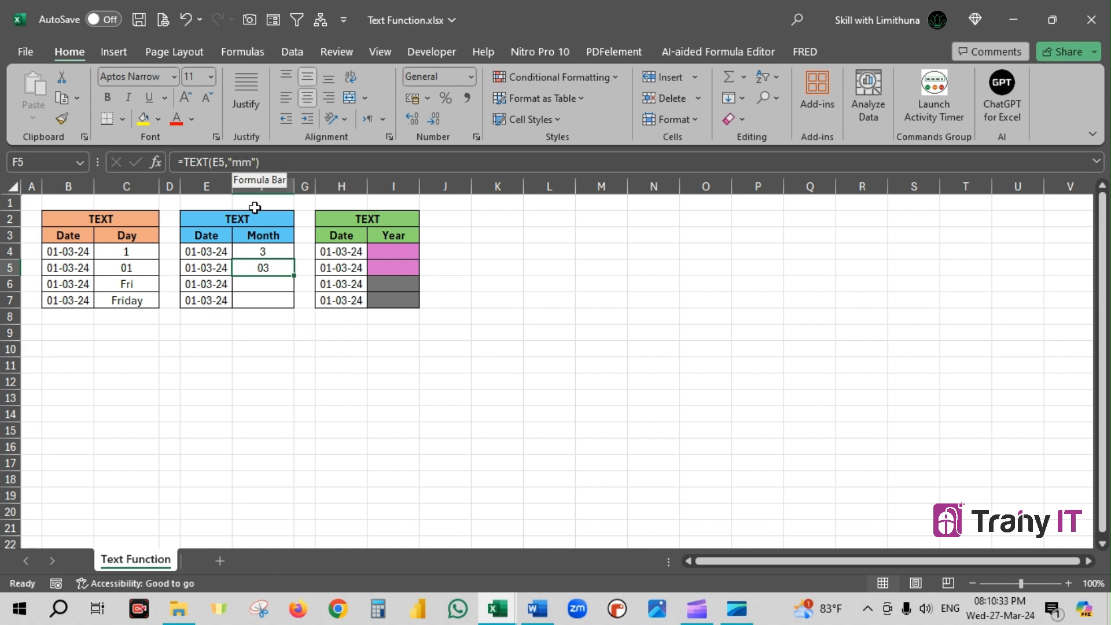
- Enter the formula =TEXT(E6,"mmm") in cell F6 of the Month column
{"action": "left_click", "coordinate": [274, 288]}
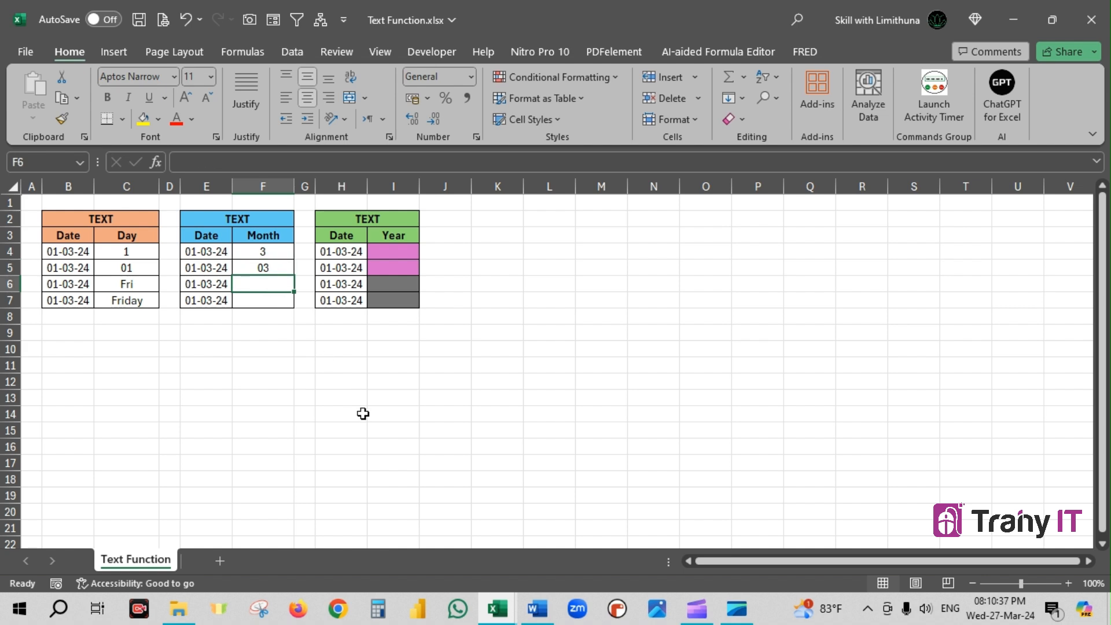
{"action": "type", "text": "=text"}
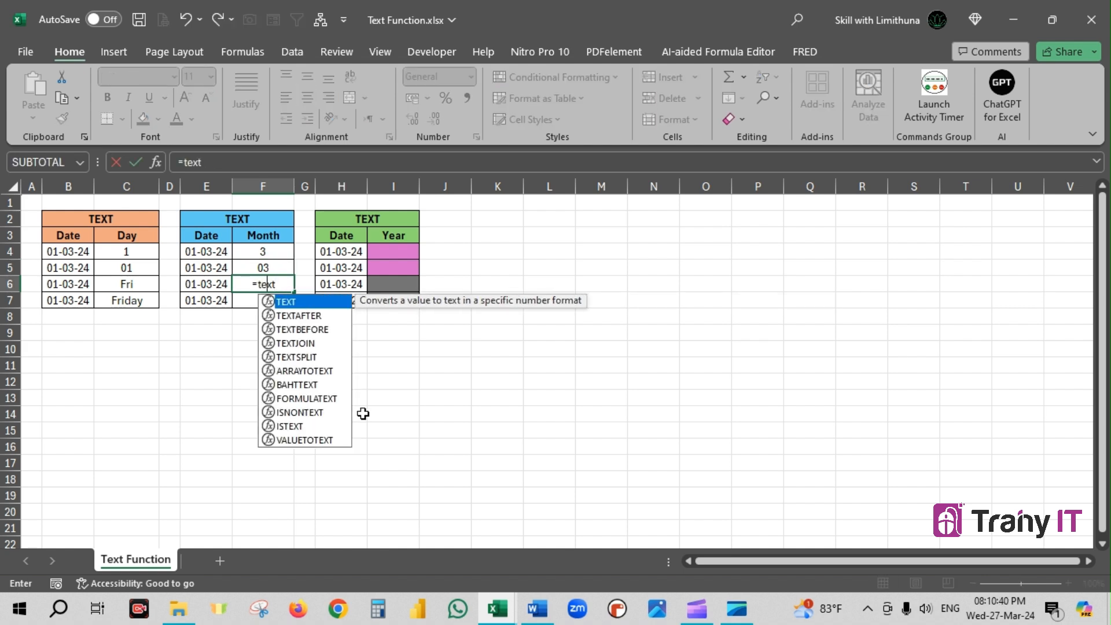
{"action": "key", "text": "Tab"}
{"action": "left_click", "coordinate": [214, 284]}
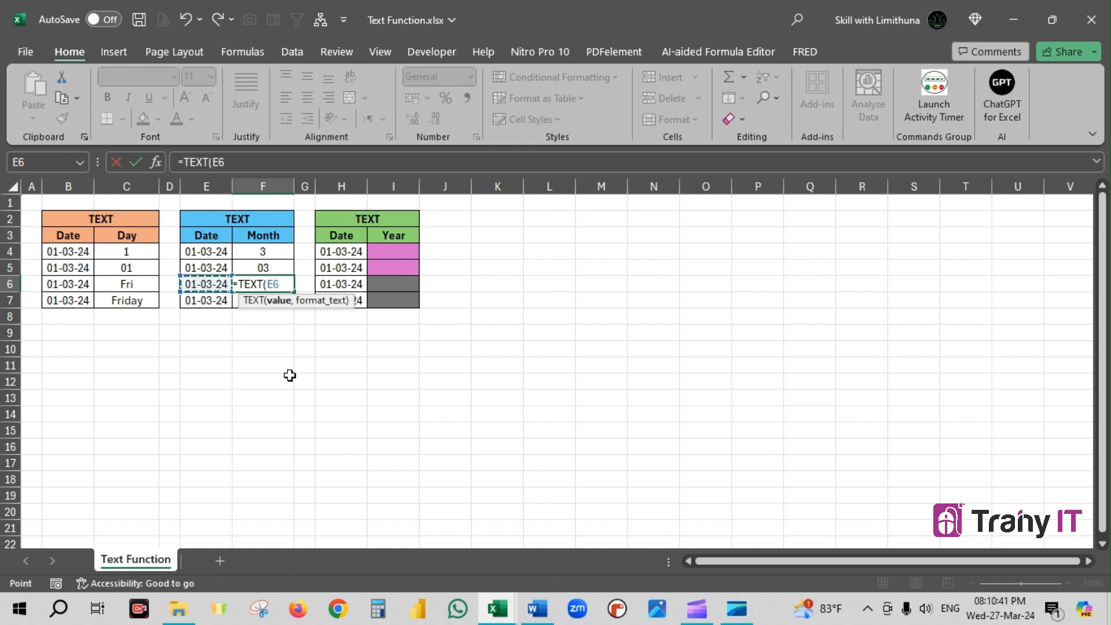
{"action": "type", "text": ","}
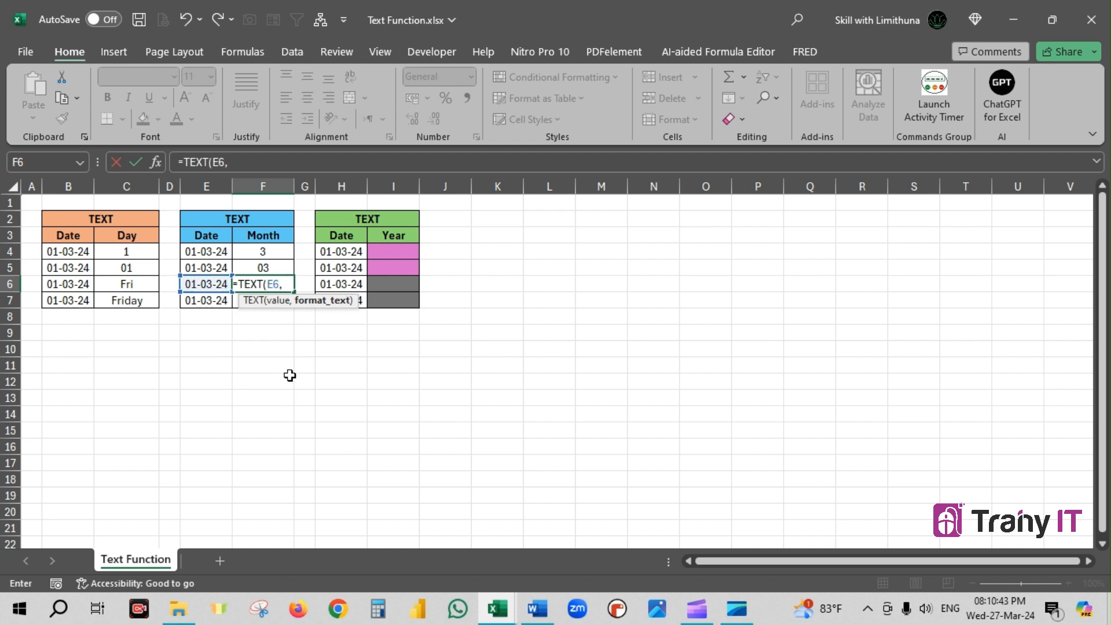
{"action": "type", "text": "\"mmm\")"}
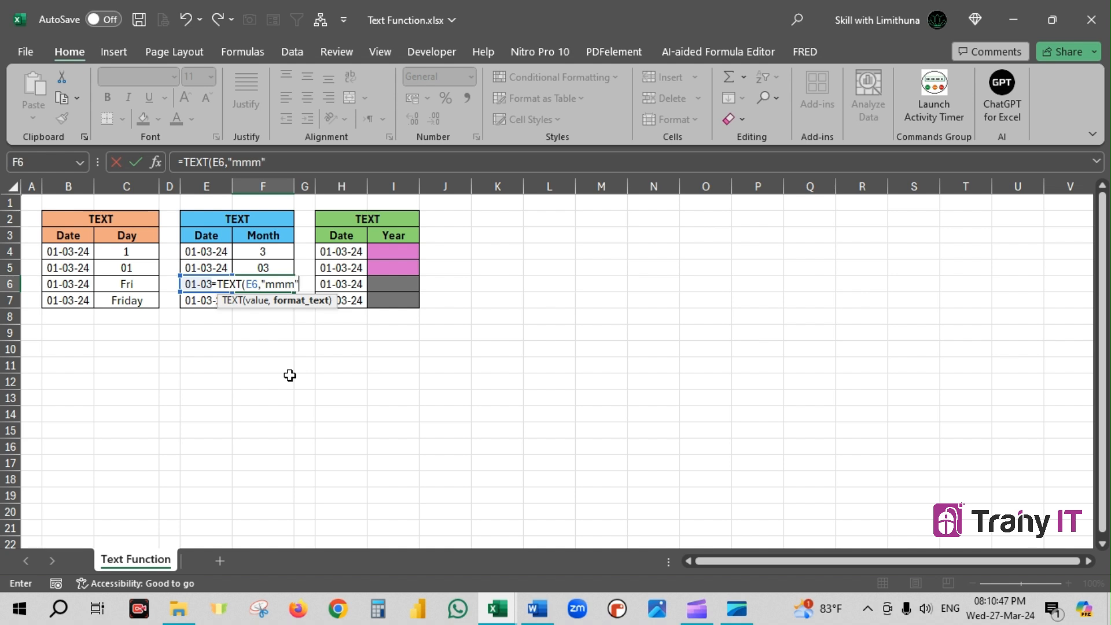
{"action": "key", "text": "Return"}
{"action": "key", "text": "Up"}
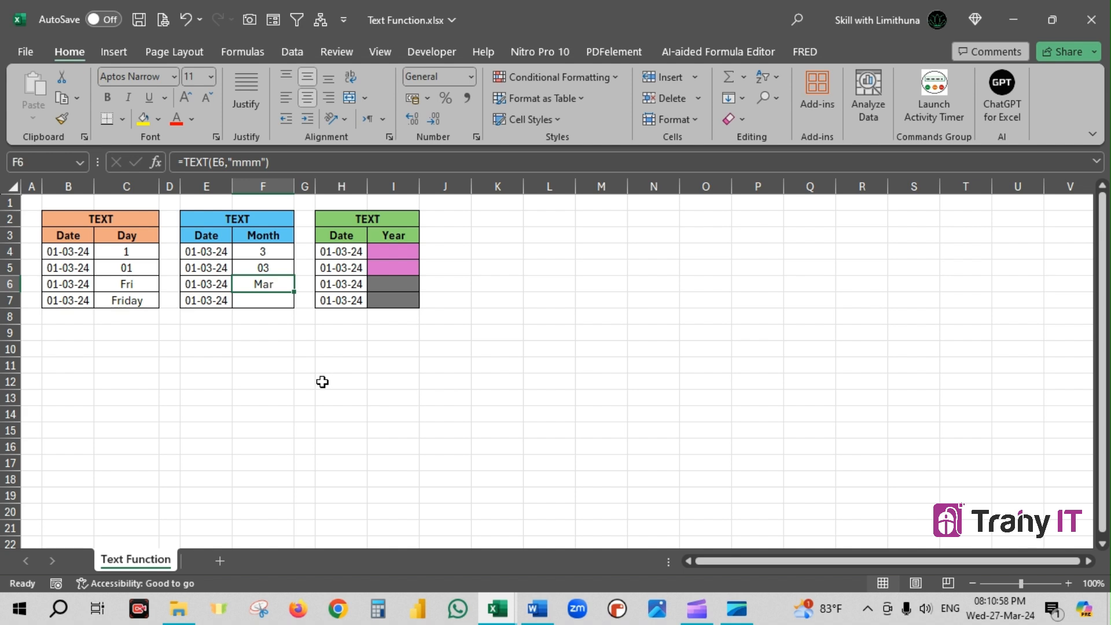
- Enter the formula =TEXT(E7,"mmmm") in cell F7, the last row of the Month column
{"action": "left_click", "coordinate": [259, 302]}
{"action": "type", "text": "="}
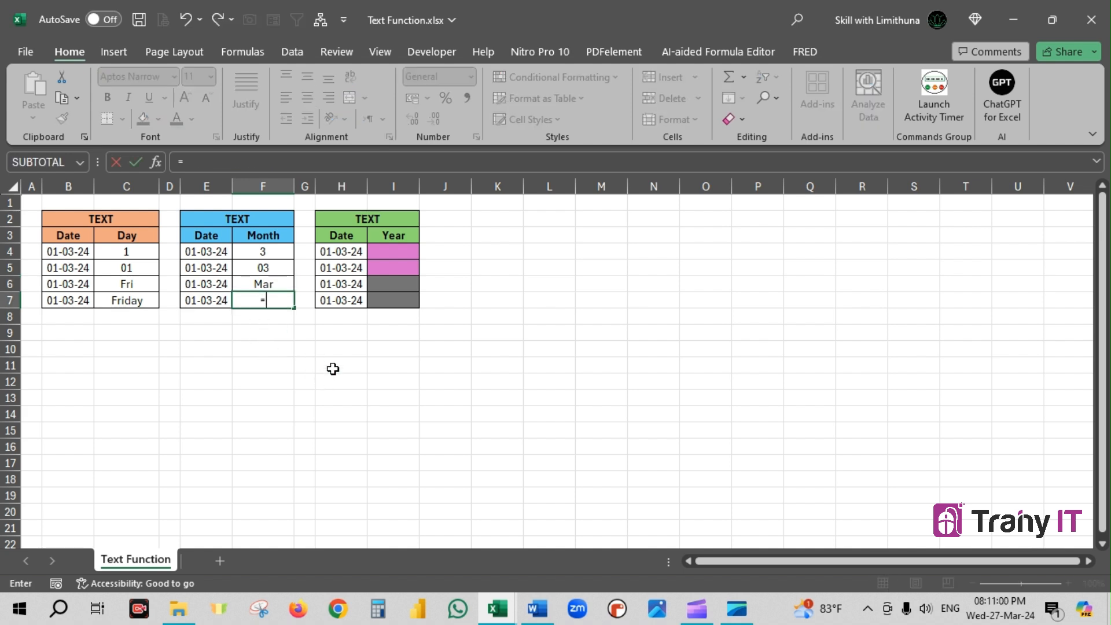
{"action": "type", "text": "text"}
{"action": "key", "text": "Tab"}
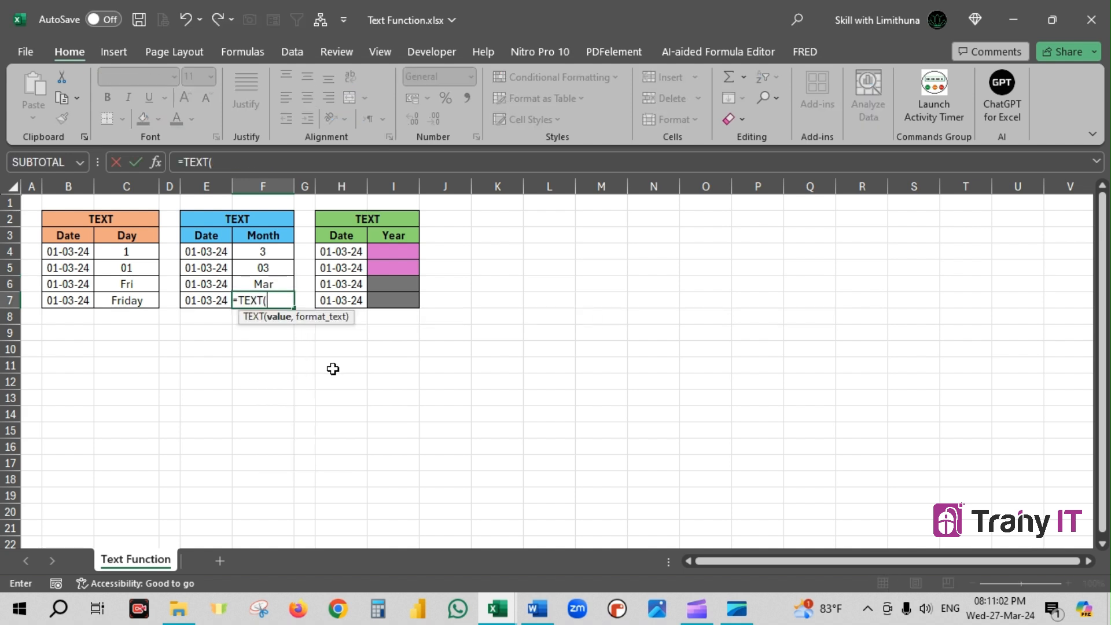
{"action": "left_click", "coordinate": [200, 300]}
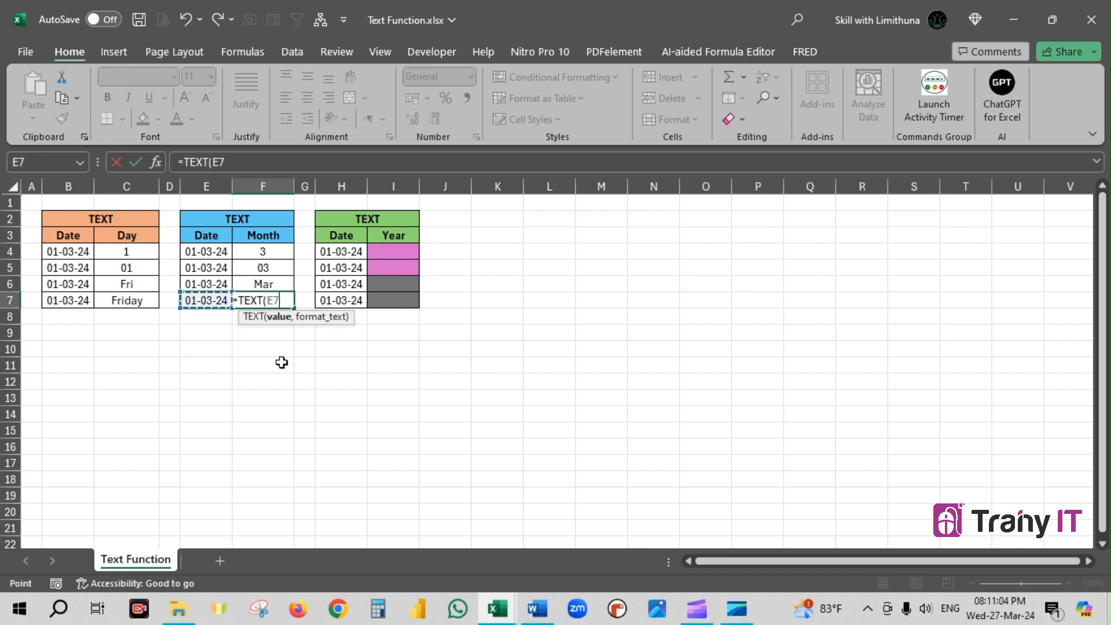
{"action": "type", "text": ","}
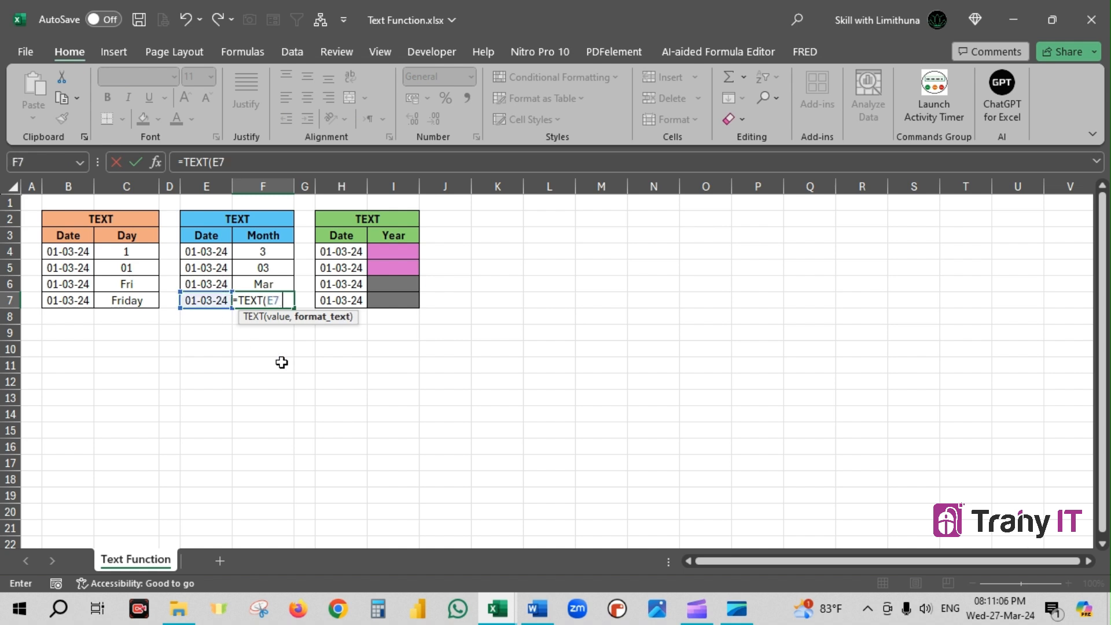
{"action": "type", "text": "\"mmmm\""}
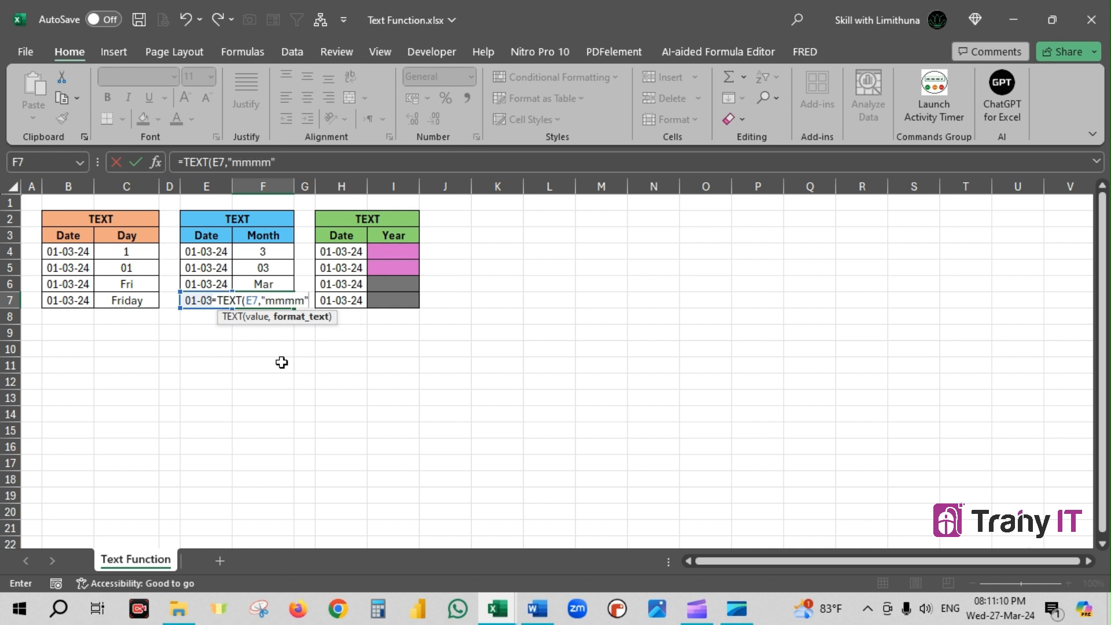
{"action": "type", "text": ")"}
{"action": "key", "text": "Return"}
{"action": "left_click", "coordinate": [274, 302]}
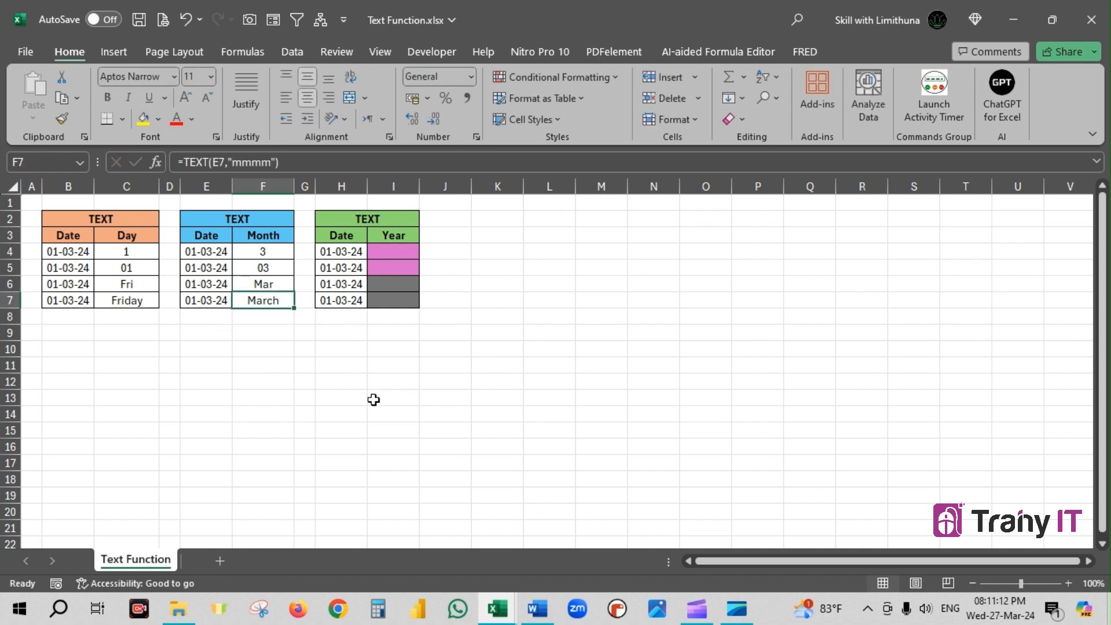
- Enter the formula =TEXT(H4,"y") in cell I4, the first row of the Year column
{"action": "left_click", "coordinate": [404, 252]}
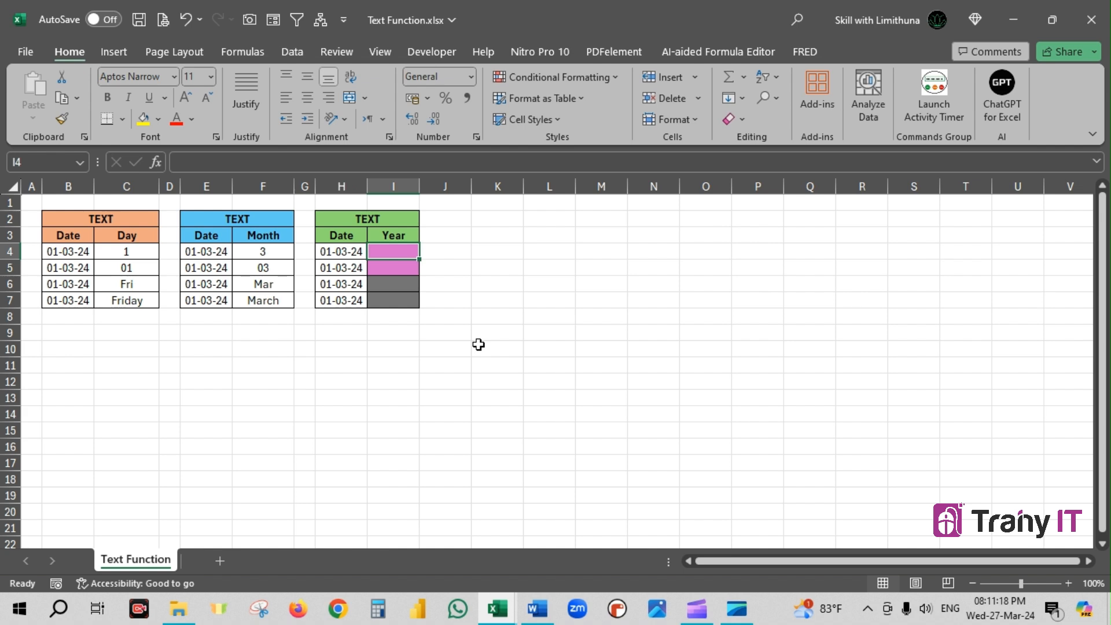
{"action": "type", "text": "="}
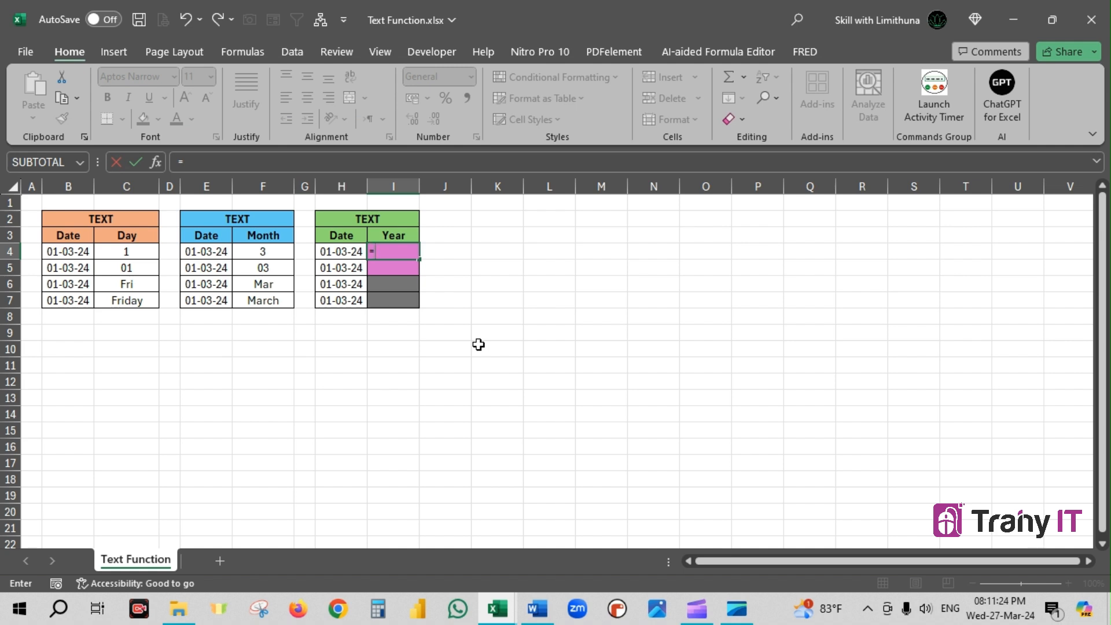
{"action": "type", "text": "text"}
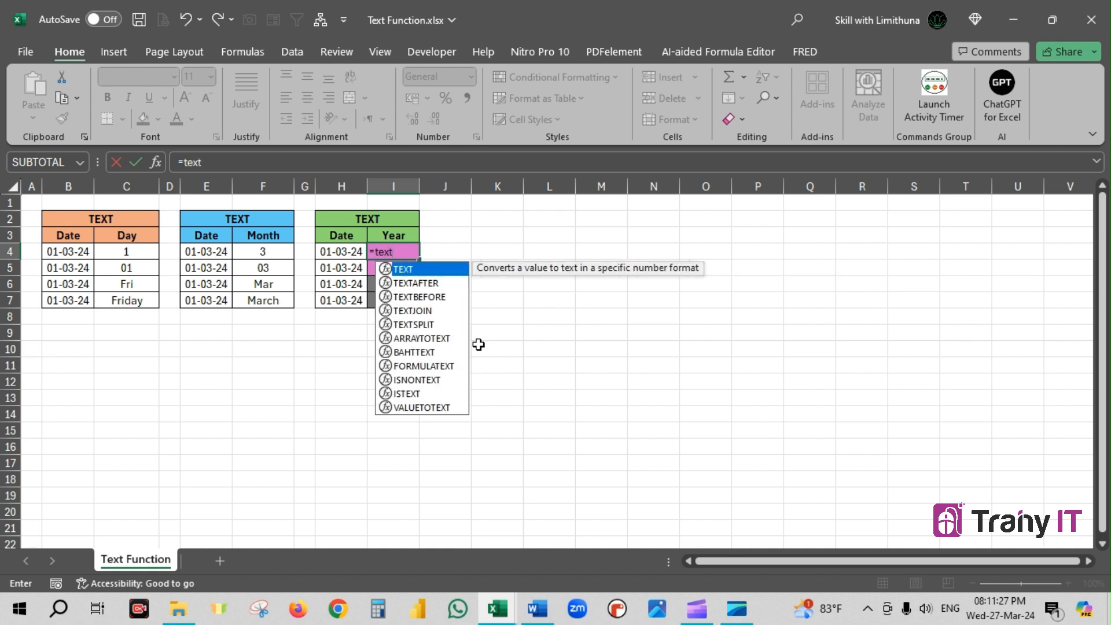
{"action": "key", "text": "Tab"}
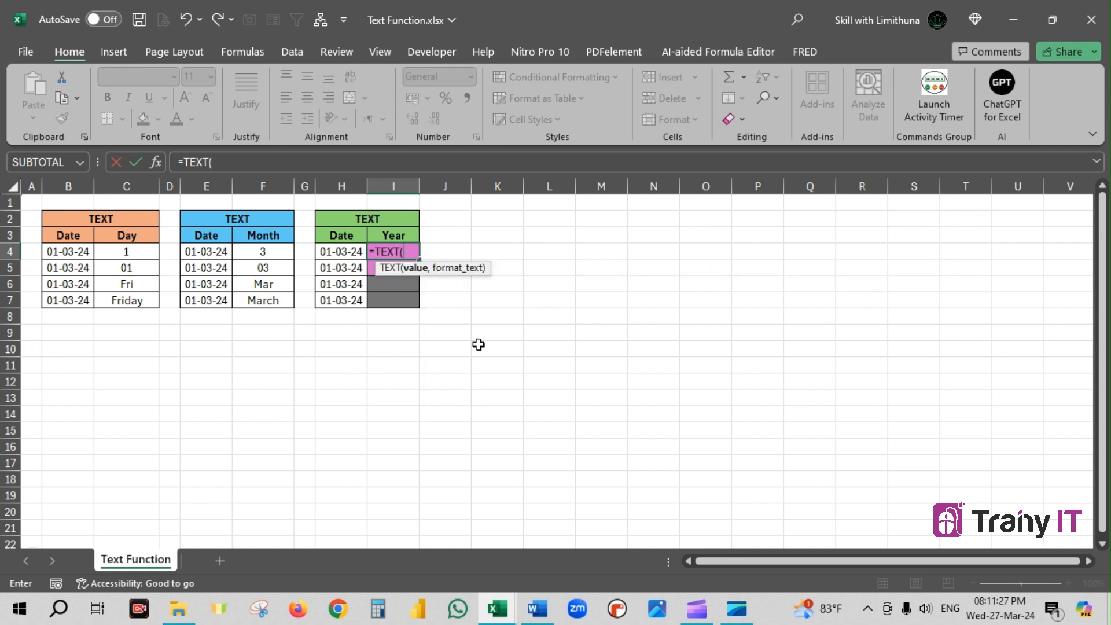
{"action": "left_click", "coordinate": [341, 253]}
{"action": "type", "text": ","}
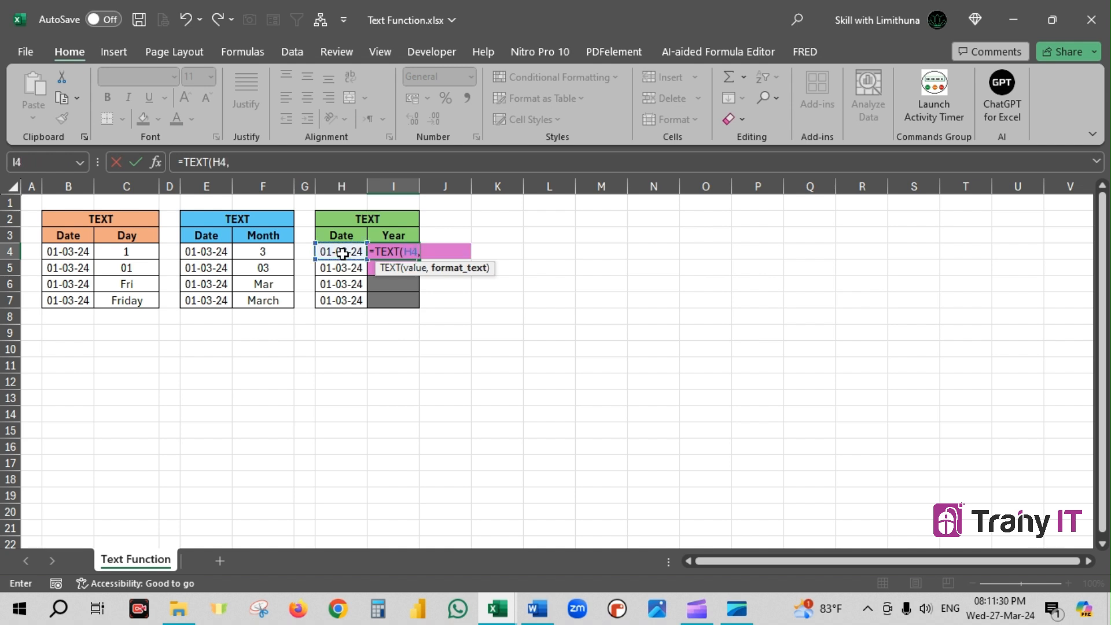
{"action": "type", "text": "\"y\")"}
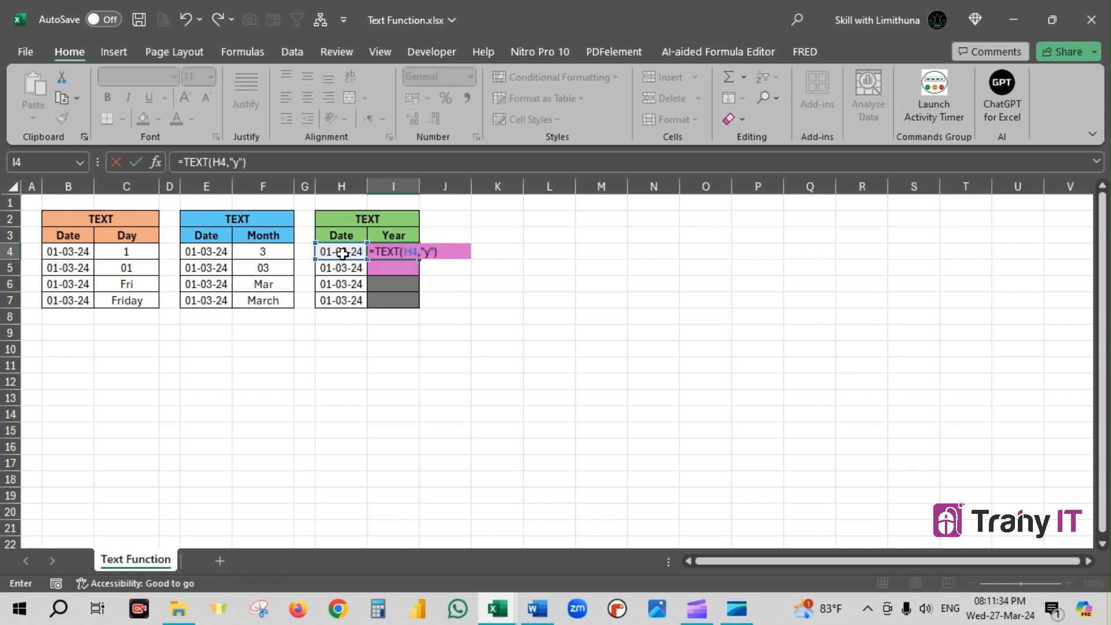
{"action": "key", "text": "Return"}
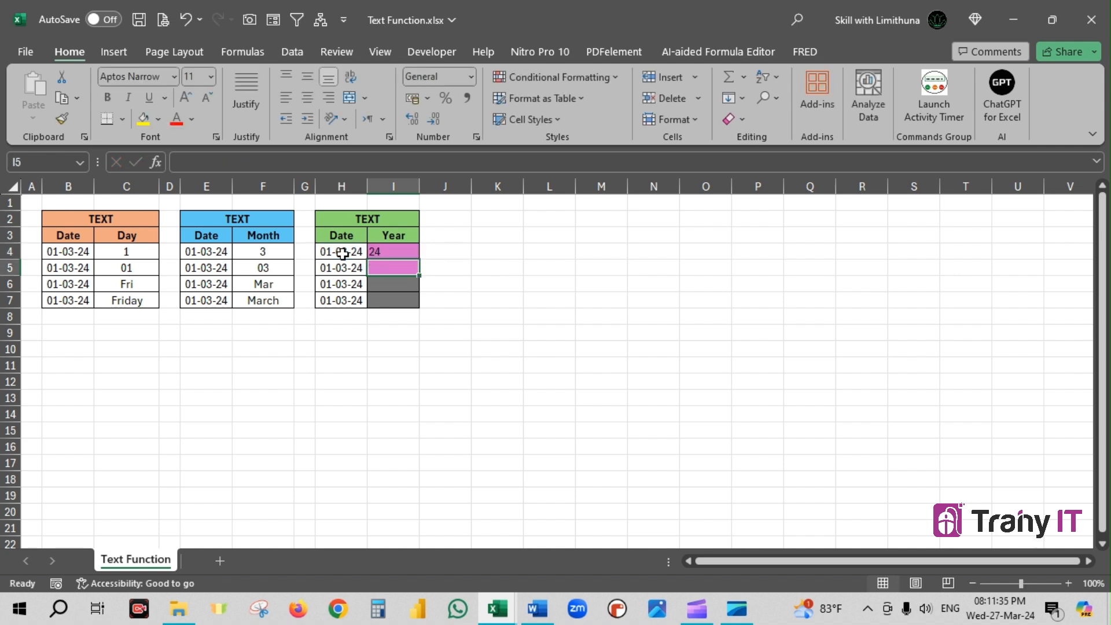
- Center the Year column entries I4:I7 horizontally and middle-align the cells I5:I7 vertically
{"action": "left_click", "coordinate": [399, 254]}
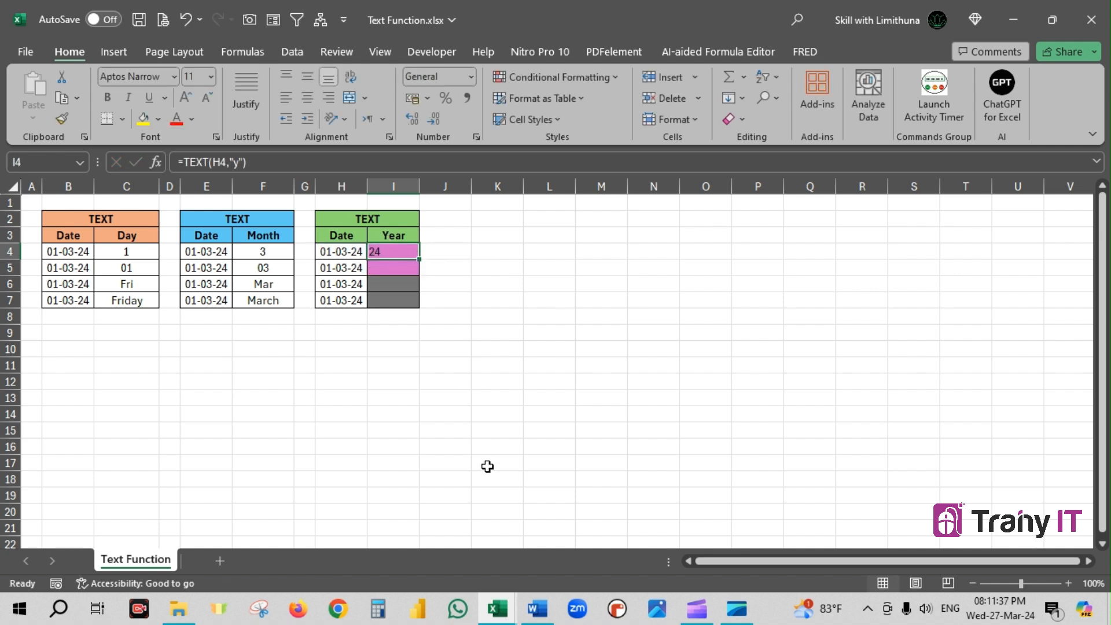
{"action": "left_click", "coordinate": [308, 97]}
{"action": "left_click_drag", "start_coordinate": [409, 270], "coordinate": [407, 299]}
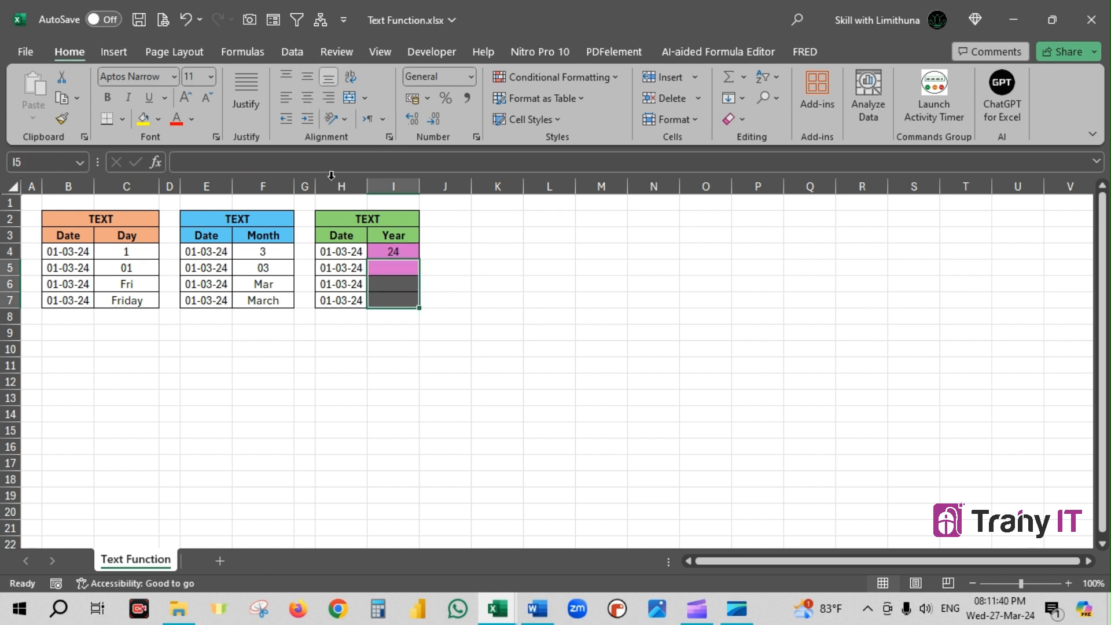
{"action": "left_click", "coordinate": [307, 97]}
{"action": "left_click", "coordinate": [307, 75]}
- Enter the formula =TEXT(H5,"yy") in cell I5 of the Year column
{"action": "left_click", "coordinate": [385, 268]}
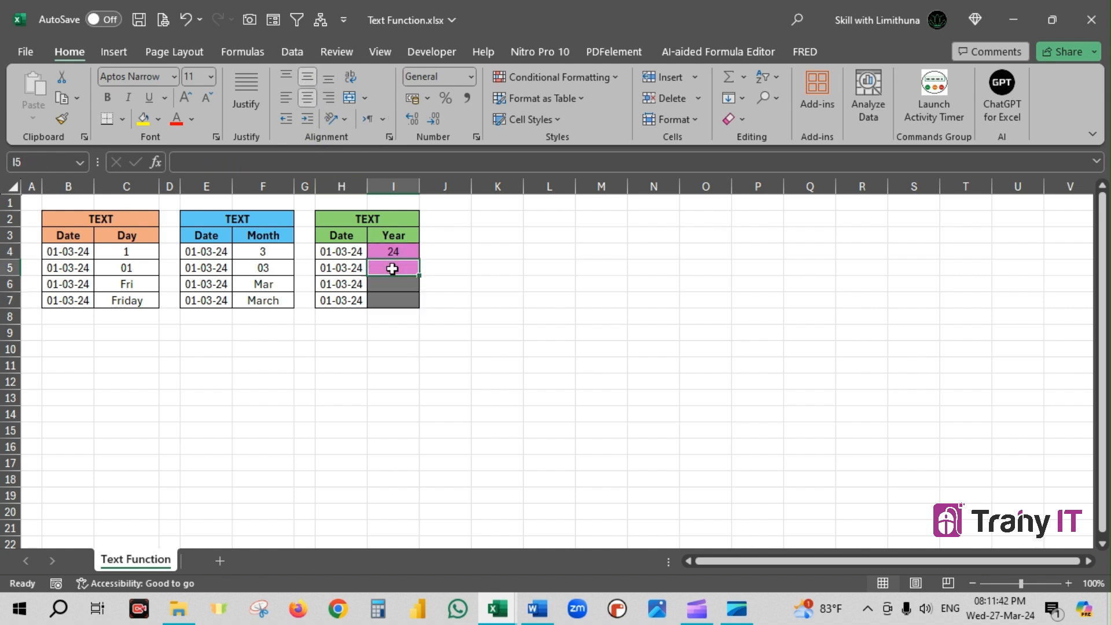
{"action": "type", "text": "="}
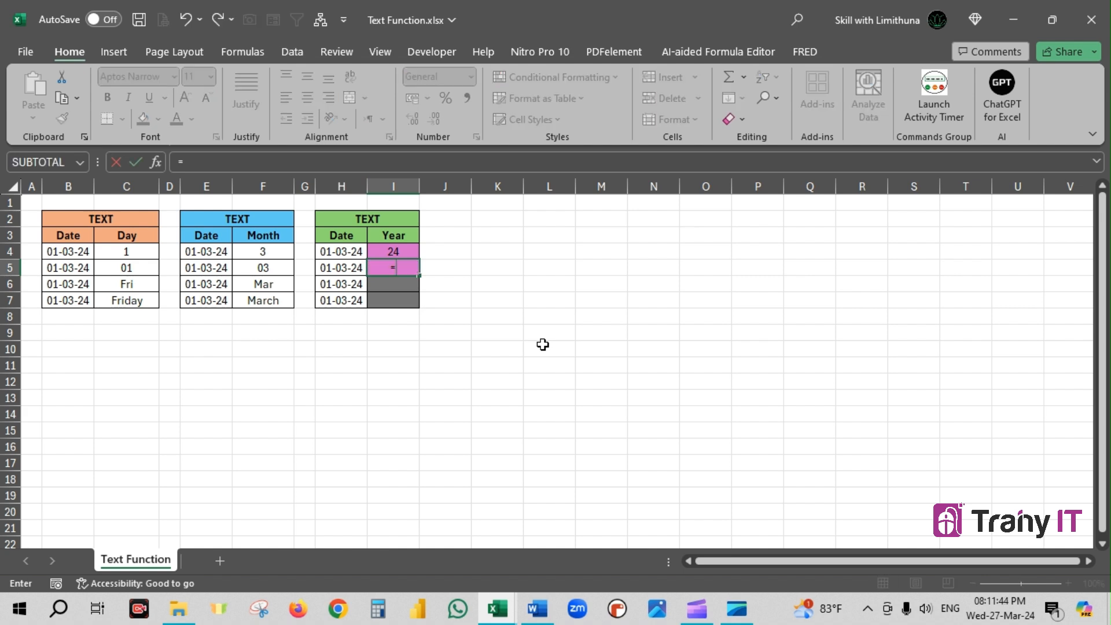
{"action": "type", "text": "text"}
{"action": "key", "text": "Tab"}
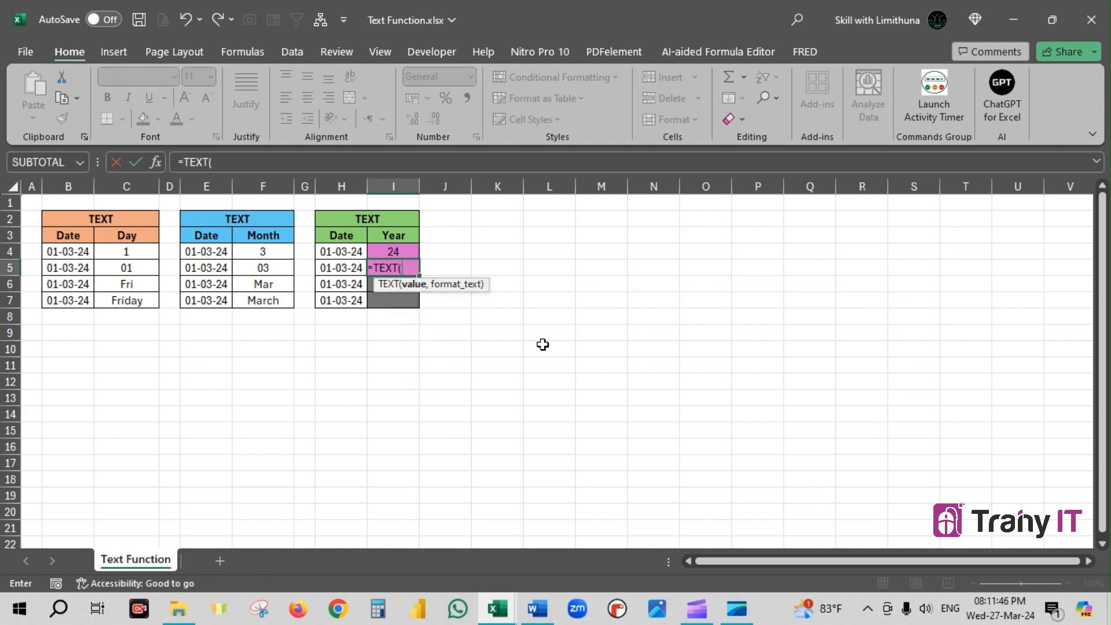
{"action": "left_click", "coordinate": [333, 268]}
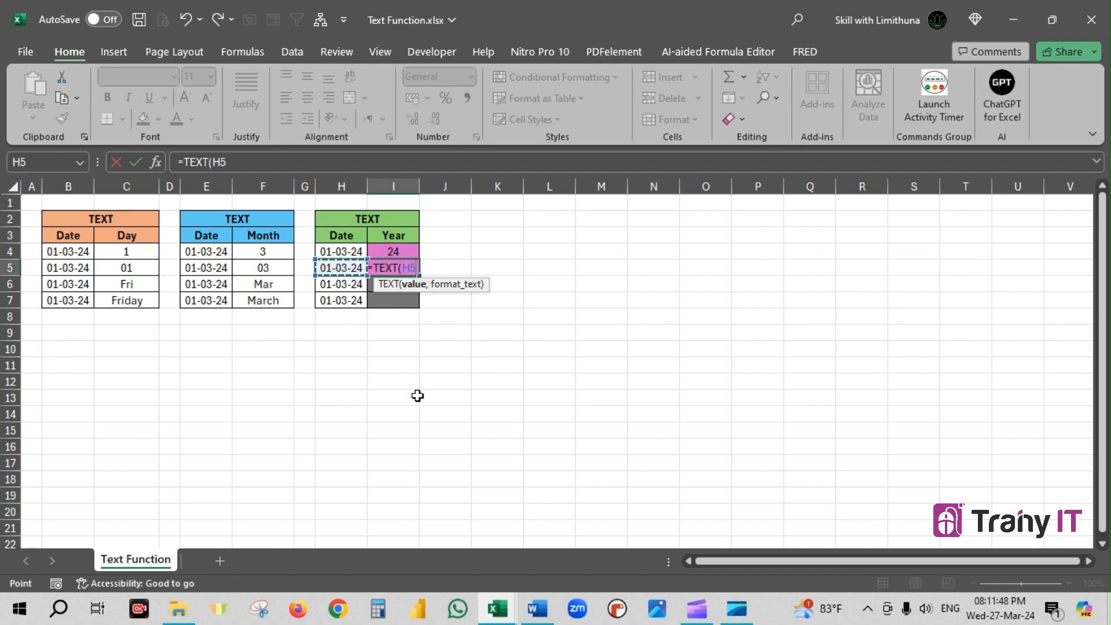
{"action": "type", "text": ","}
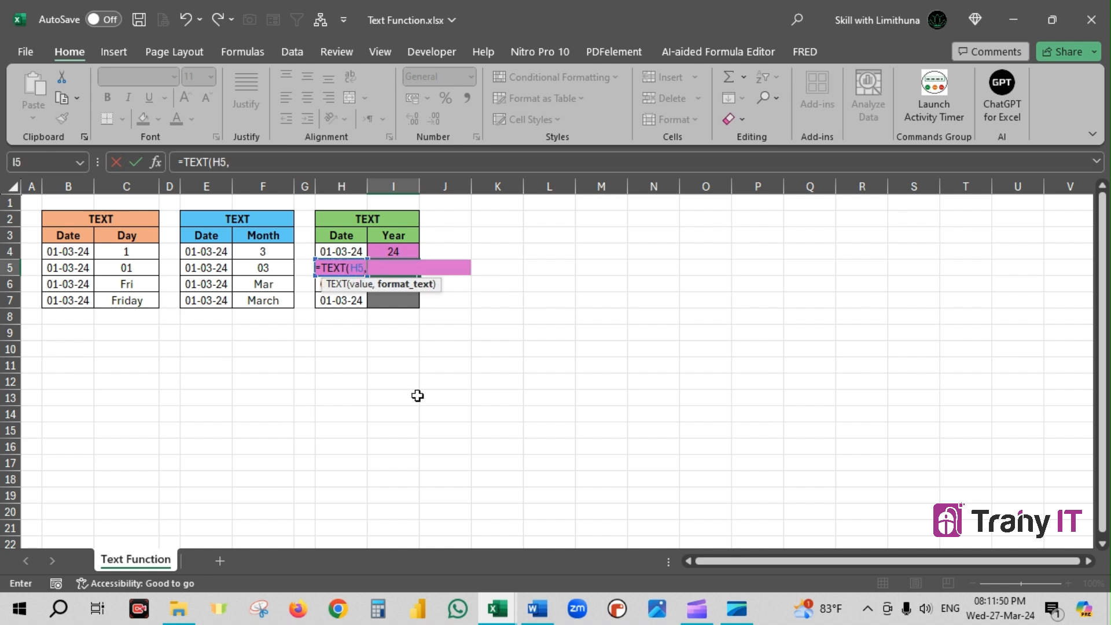
{"action": "type", "text": "\"yy\")"}
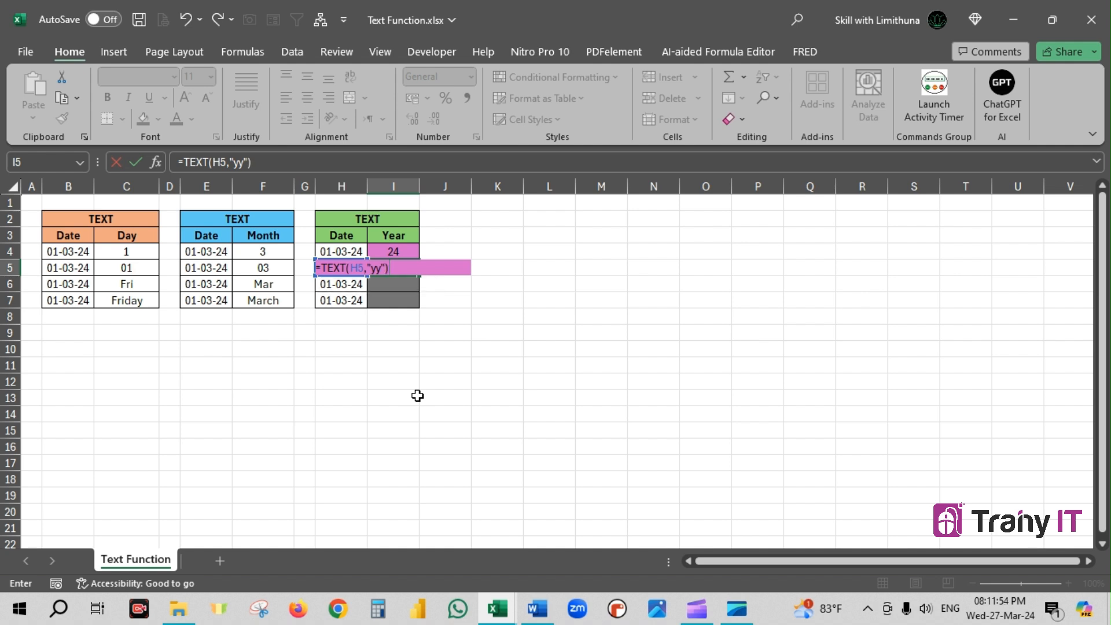
{"action": "key", "text": "Return"}
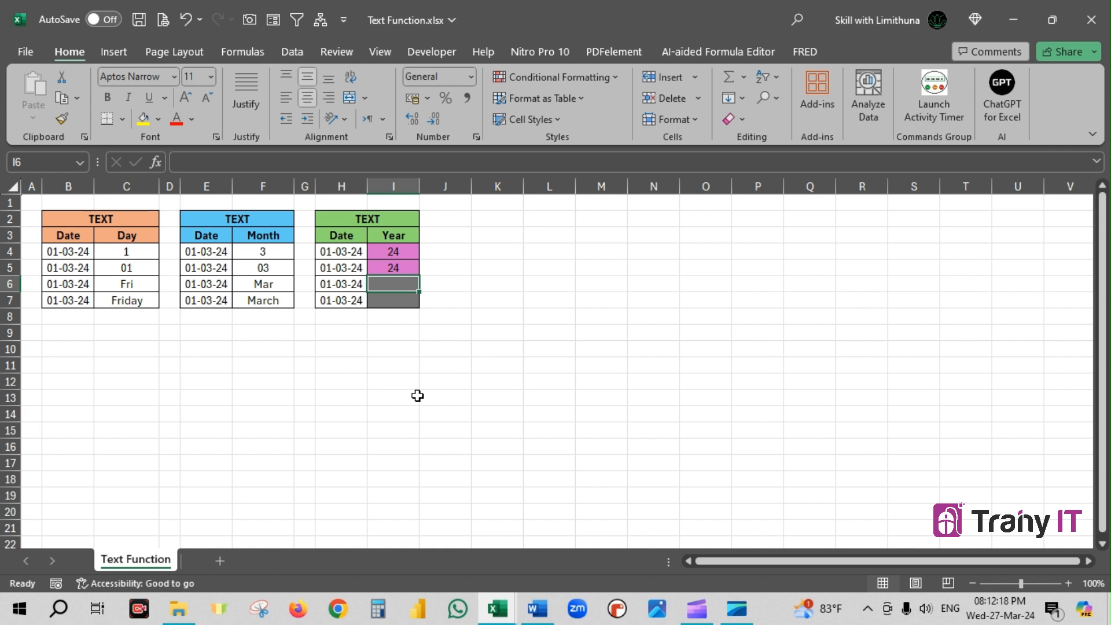
{"action": "left_click", "coordinate": [405, 266]}
{"action": "left_click_drag", "start_coordinate": [404, 249], "coordinate": [405, 268]}
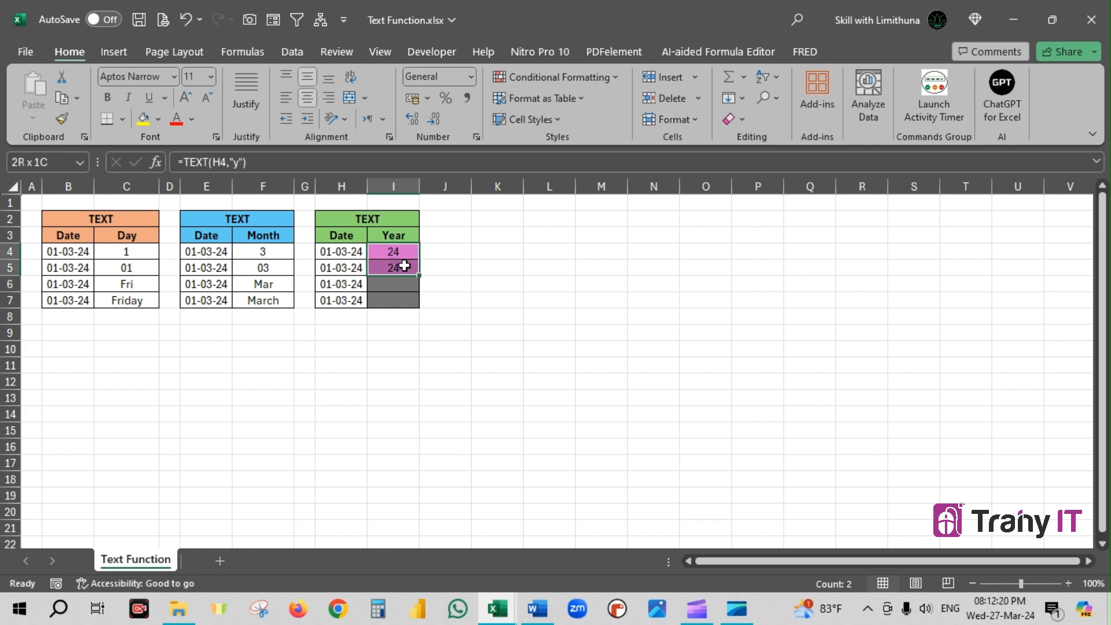
{"action": "left_click", "coordinate": [550, 316]}
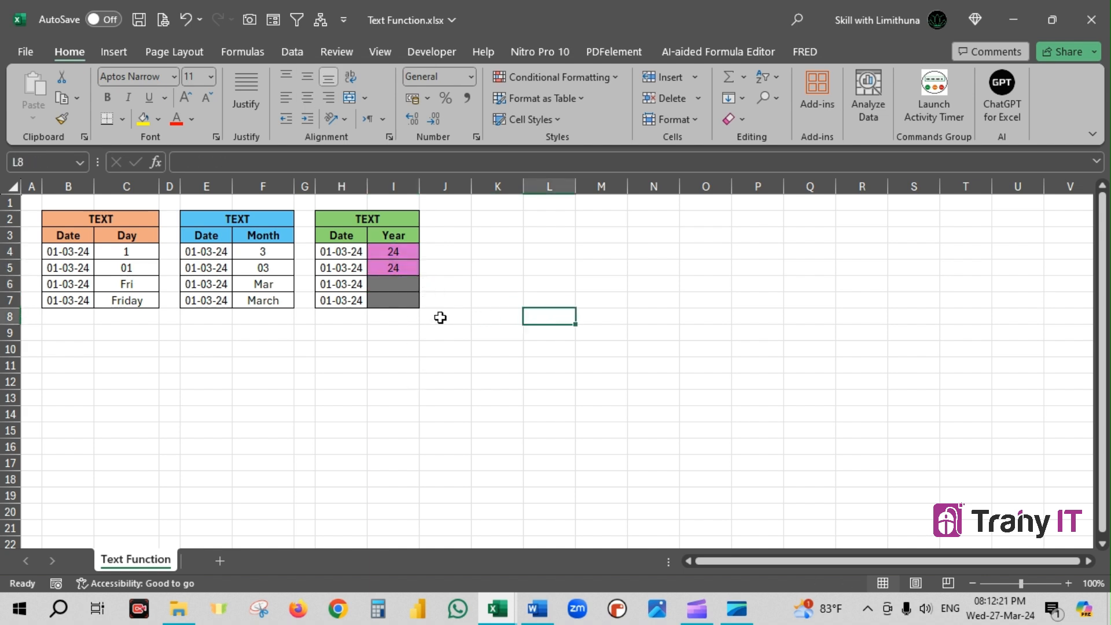
- Enter the formula =TEXT(H6,"yyy") in cell I6 of the Year column
{"action": "left_click", "coordinate": [403, 285]}
{"action": "type", "text": "="}
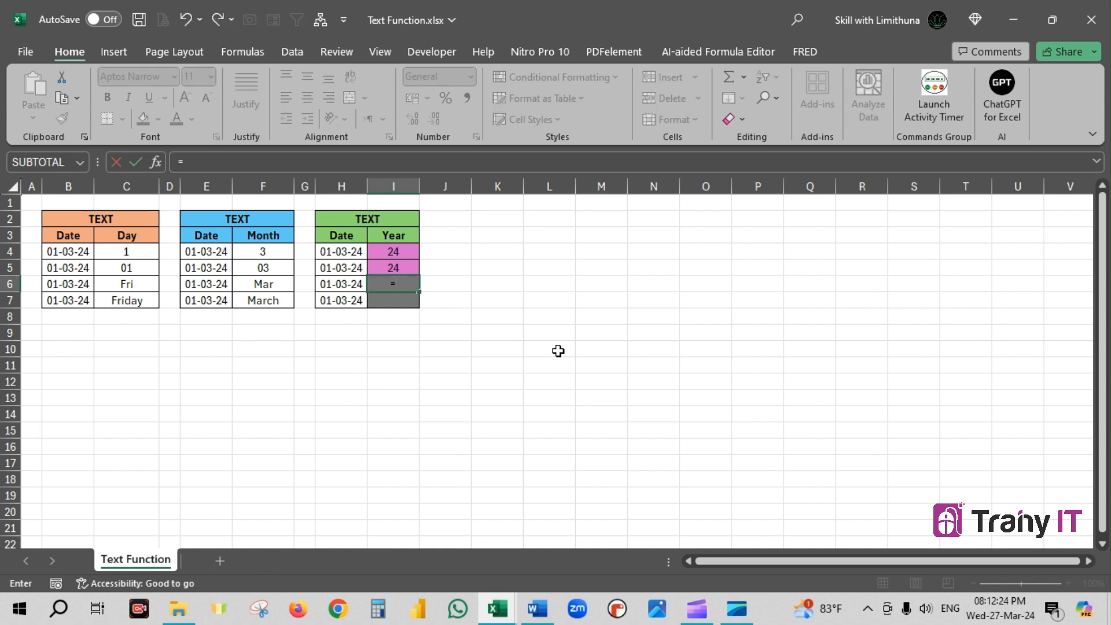
{"action": "type", "text": "text"}
{"action": "key", "text": "Tab"}
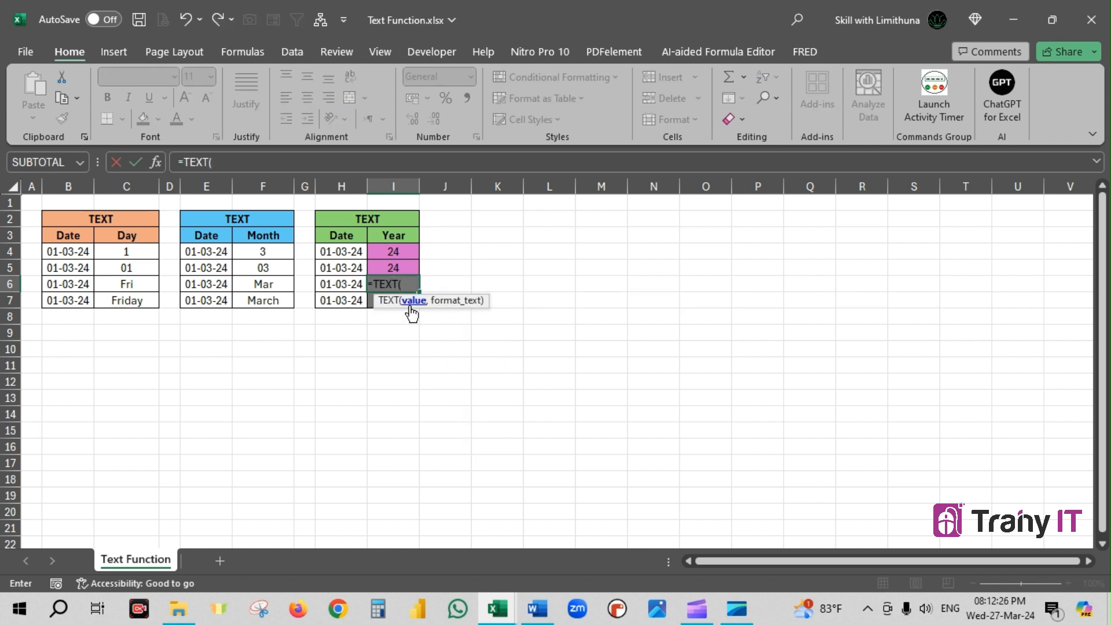
{"action": "left_click", "coordinate": [348, 282]}
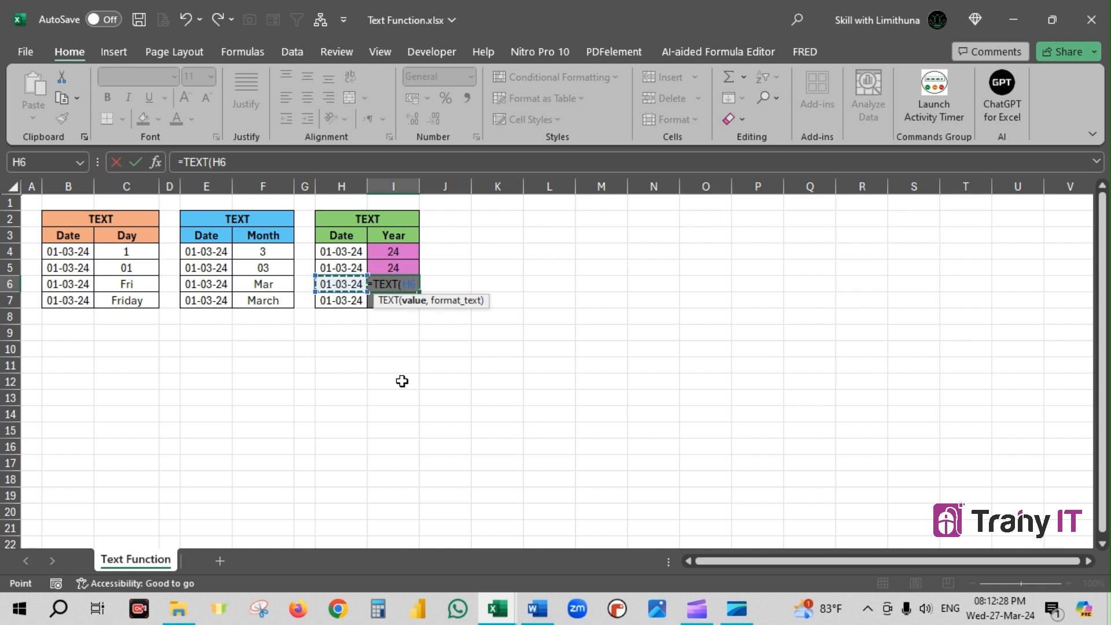
{"action": "type", "text": ","}
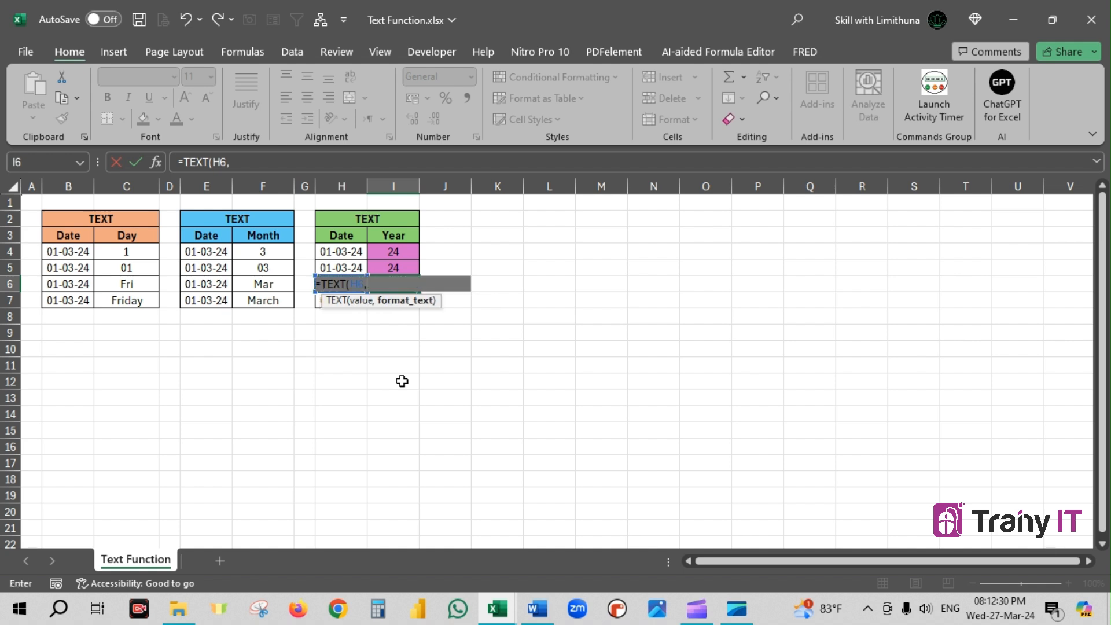
{"action": "type", "text": "\"yyy\")"}
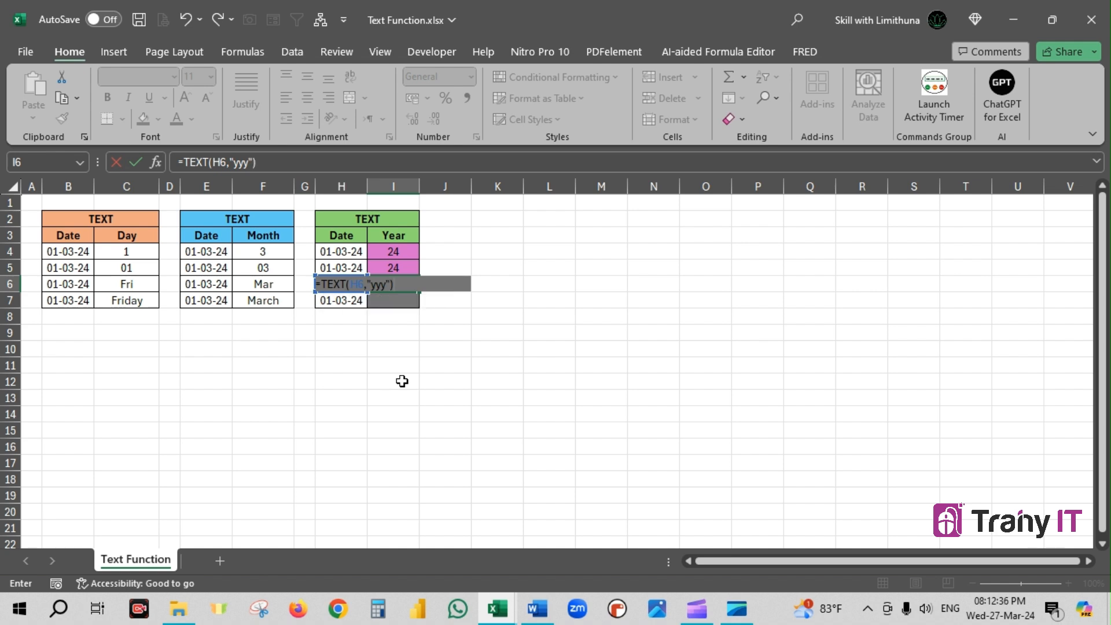
{"action": "key", "text": "Return"}
{"action": "left_click", "coordinate": [399, 279]}
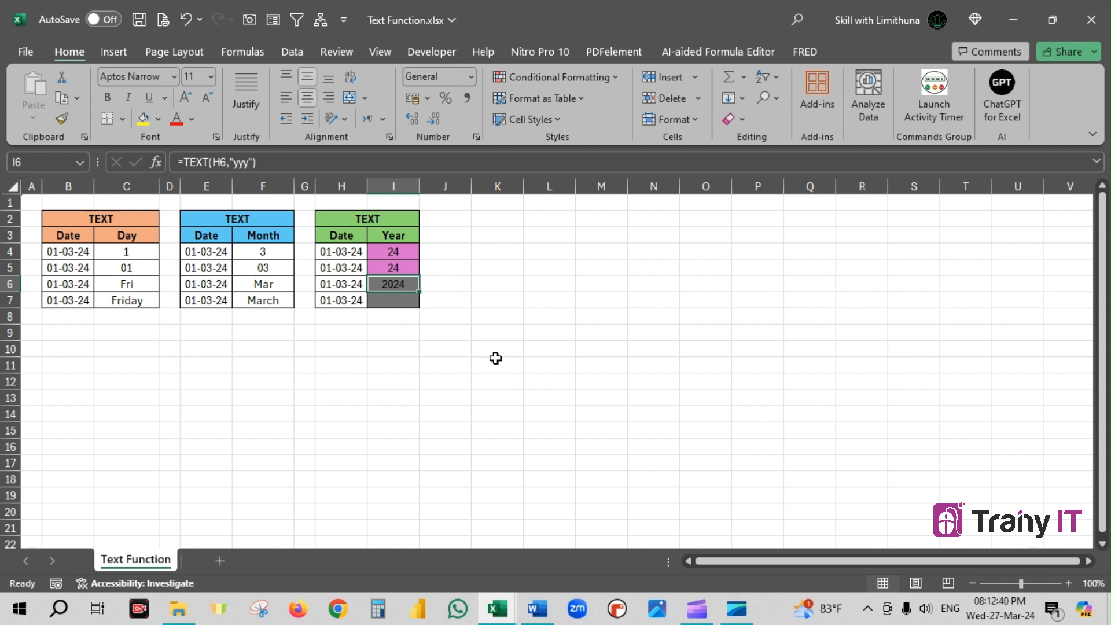
- Enter the formula =TEXT(H7,"yyyy") in cell I7, the last row of the Year column
{"action": "left_click", "coordinate": [400, 301]}
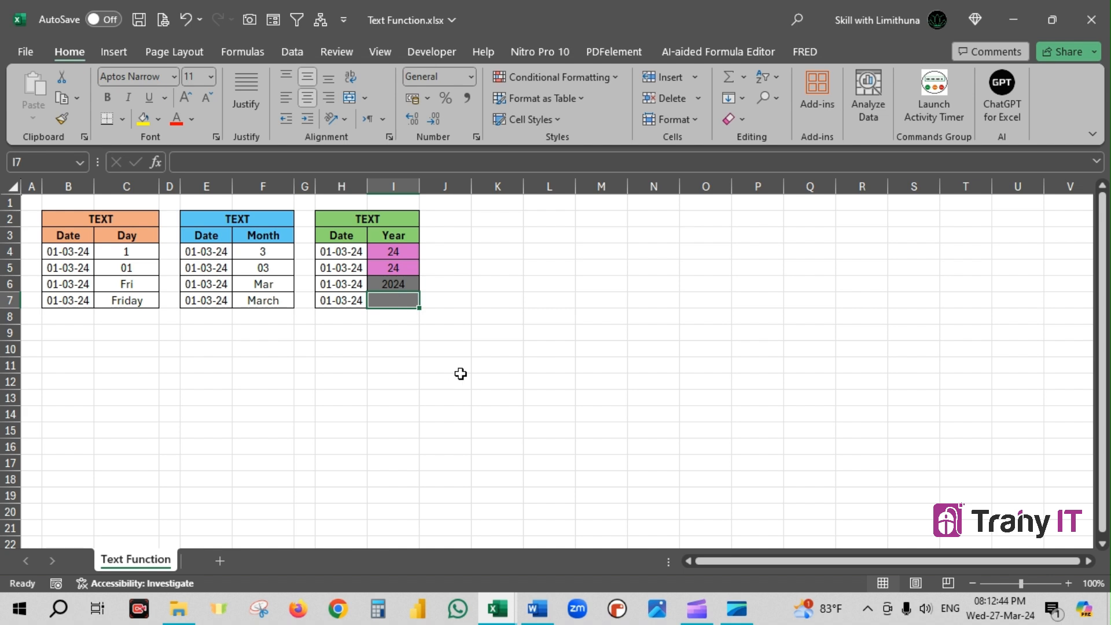
{"action": "type", "text": "=TEXT("}
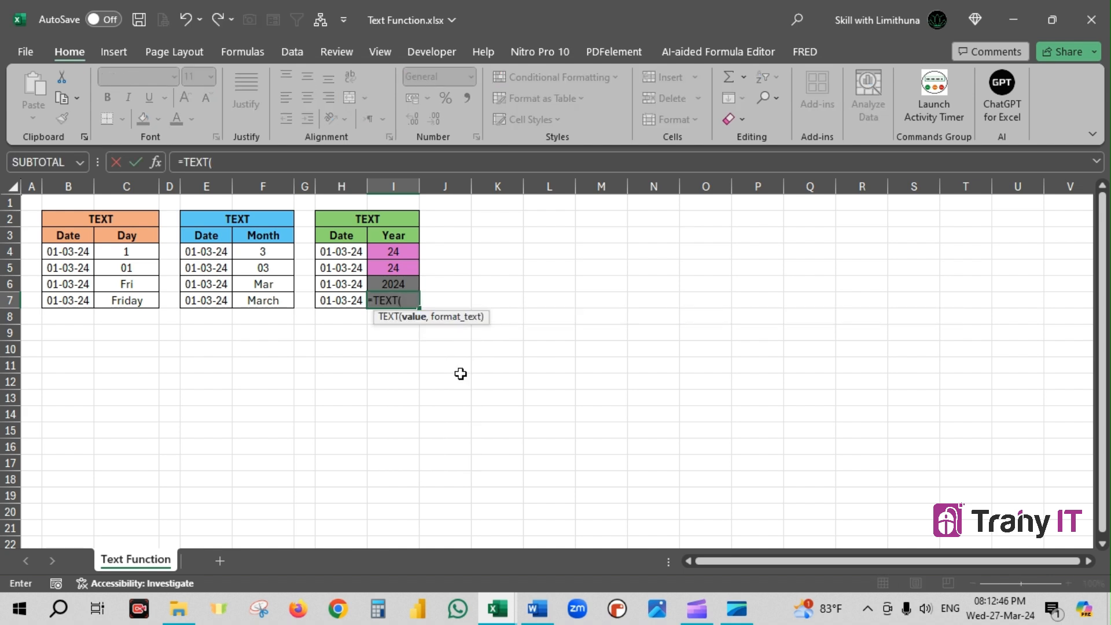
{"action": "left_click", "coordinate": [349, 299]}
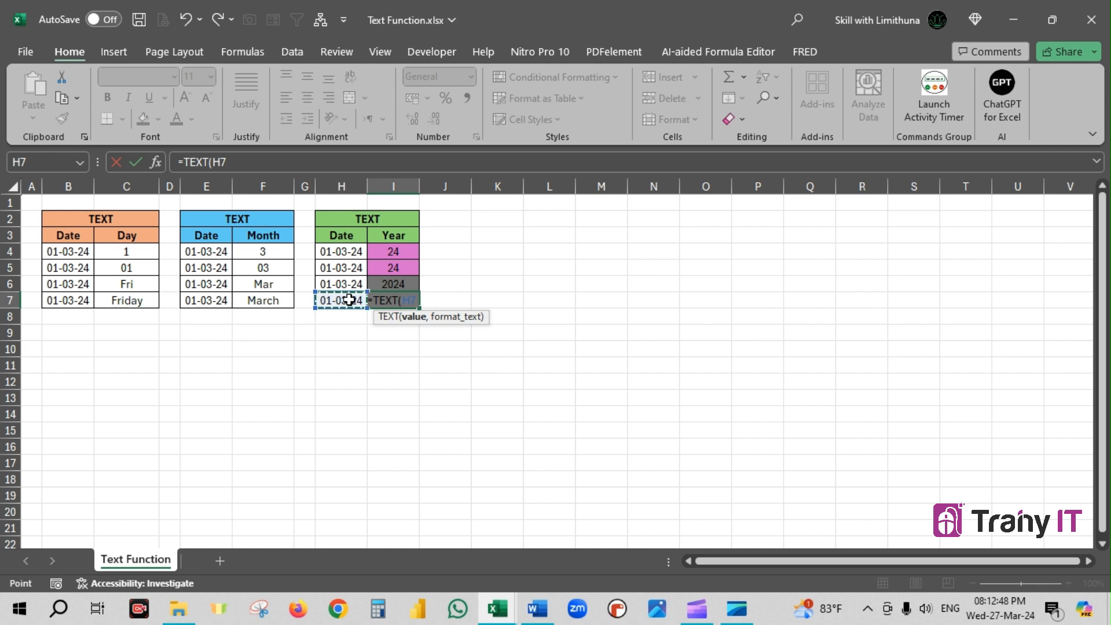
{"action": "type", "text": ","}
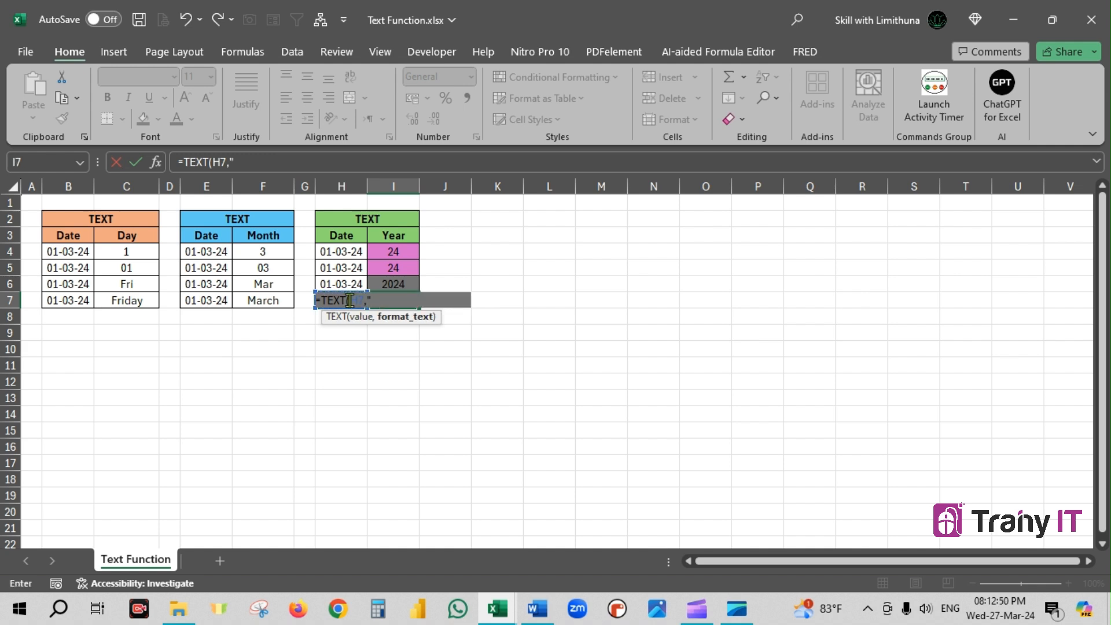
{"action": "type", "text": "\"yyyy\")"}
{"action": "key", "text": "Return"}
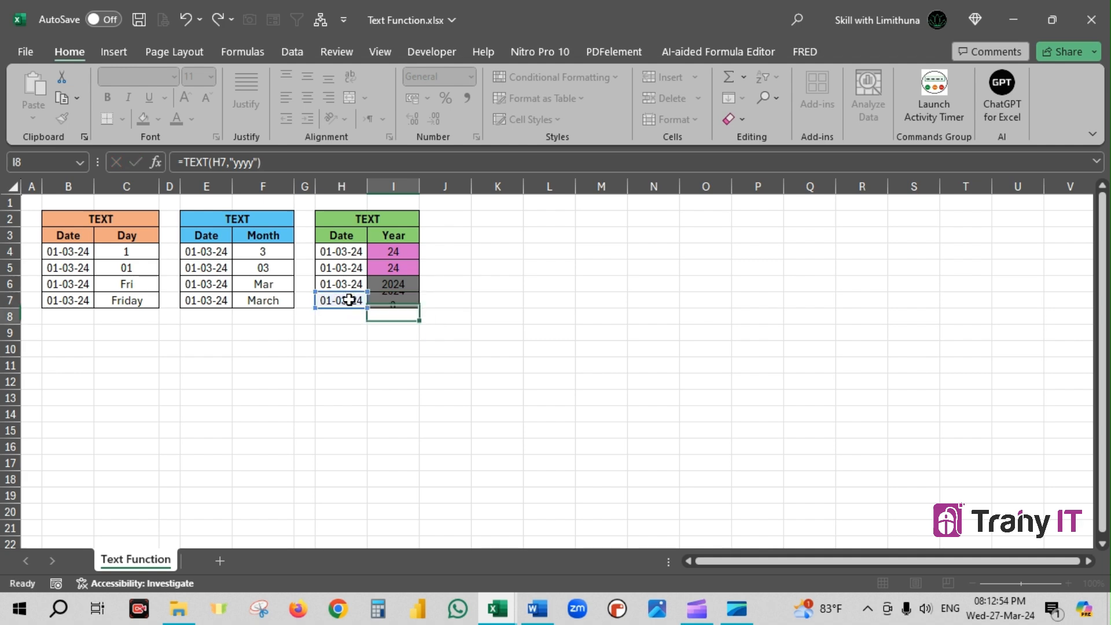
- Review the Year results in I4:I7 and compare them with the formulas in the Month cells F4:F7 and Day cell C7
{"action": "left_click_drag", "start_coordinate": [405, 282], "coordinate": [404, 300]}
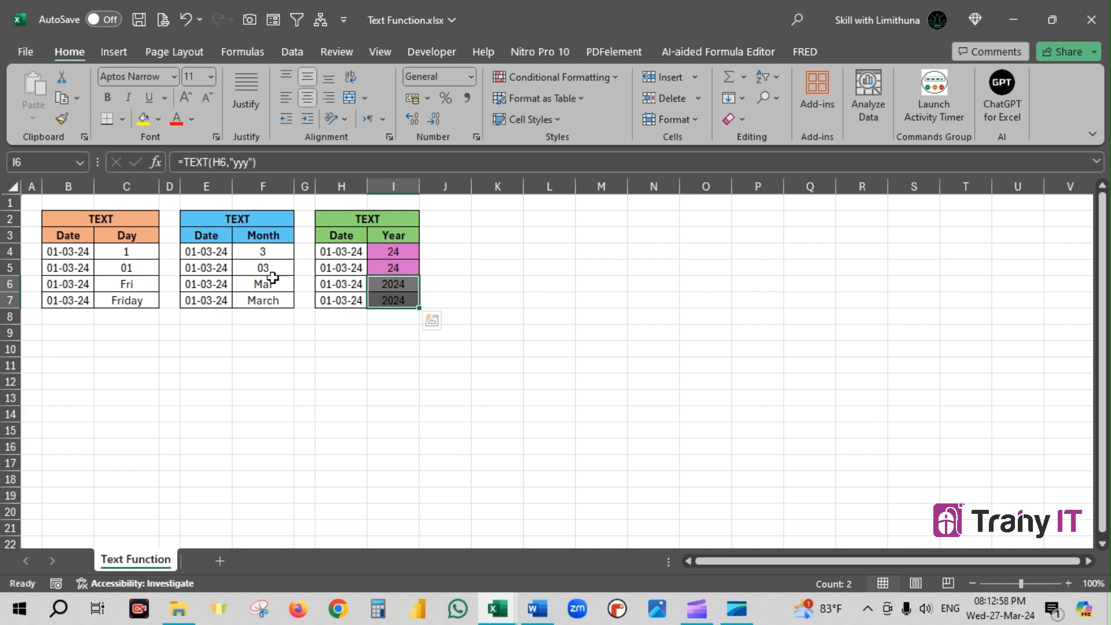
{"action": "left_click", "coordinate": [402, 365]}
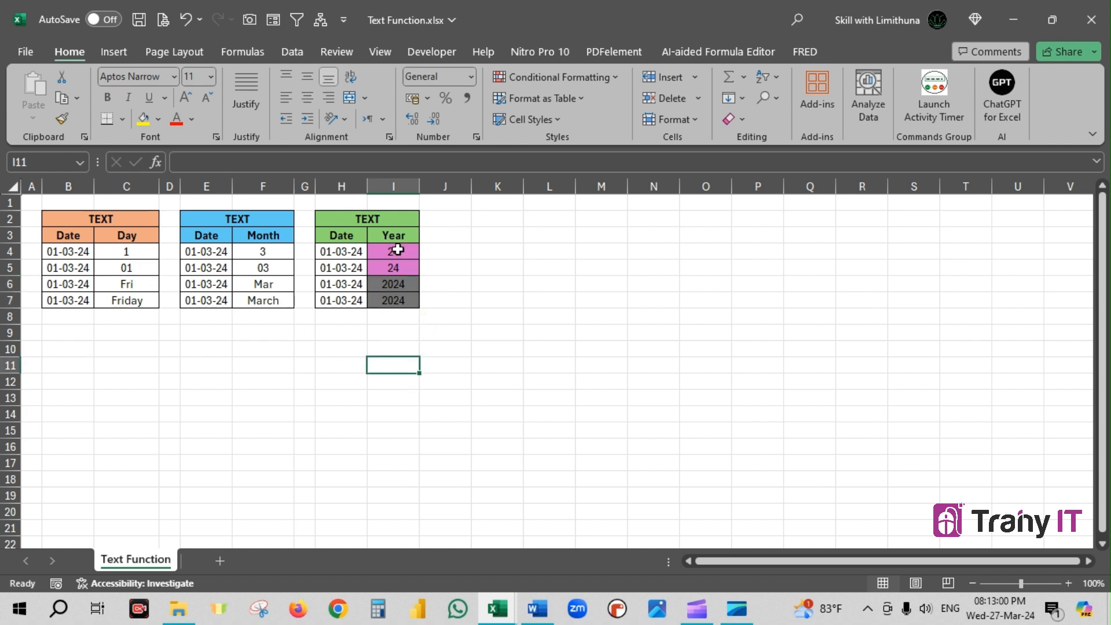
{"action": "left_click_drag", "start_coordinate": [406, 250], "coordinate": [405, 265]}
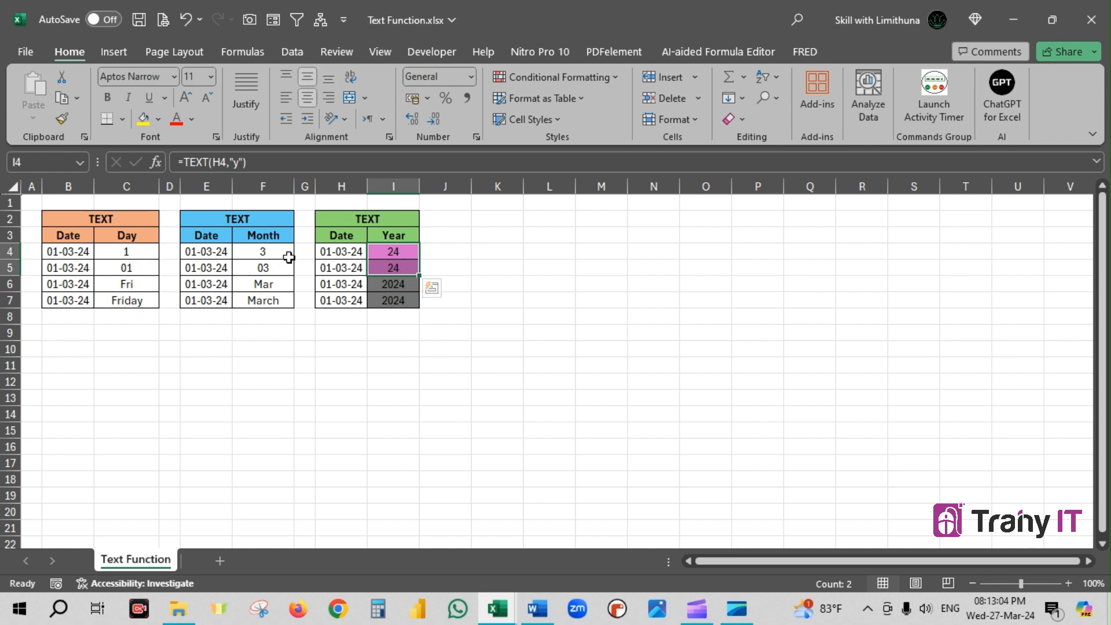
{"action": "left_click", "coordinate": [271, 252]}
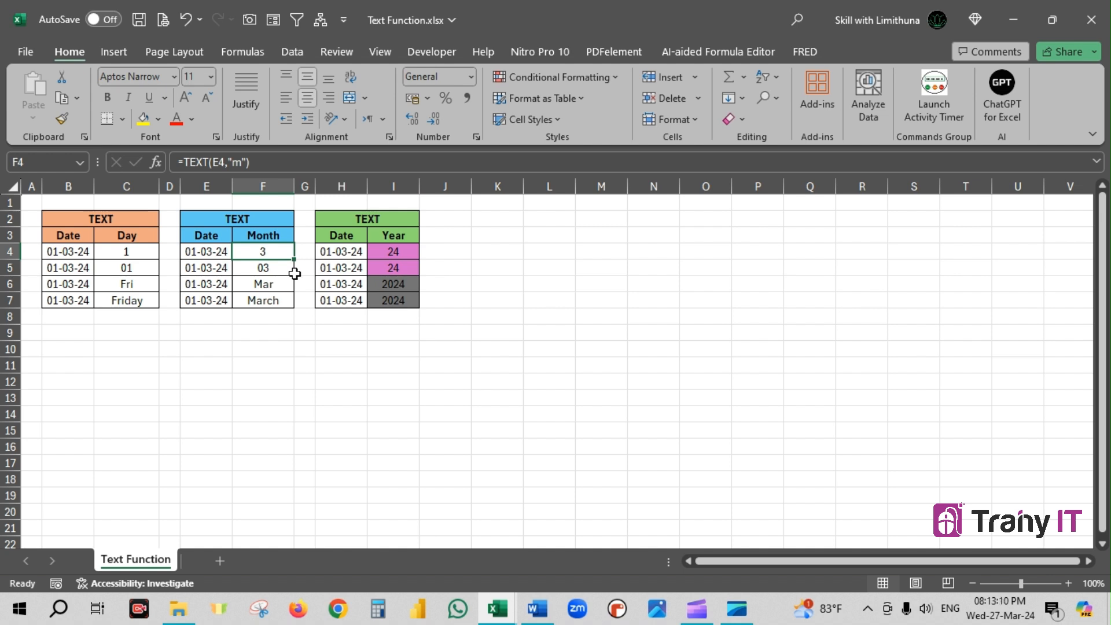
{"action": "left_click", "coordinate": [278, 274]}
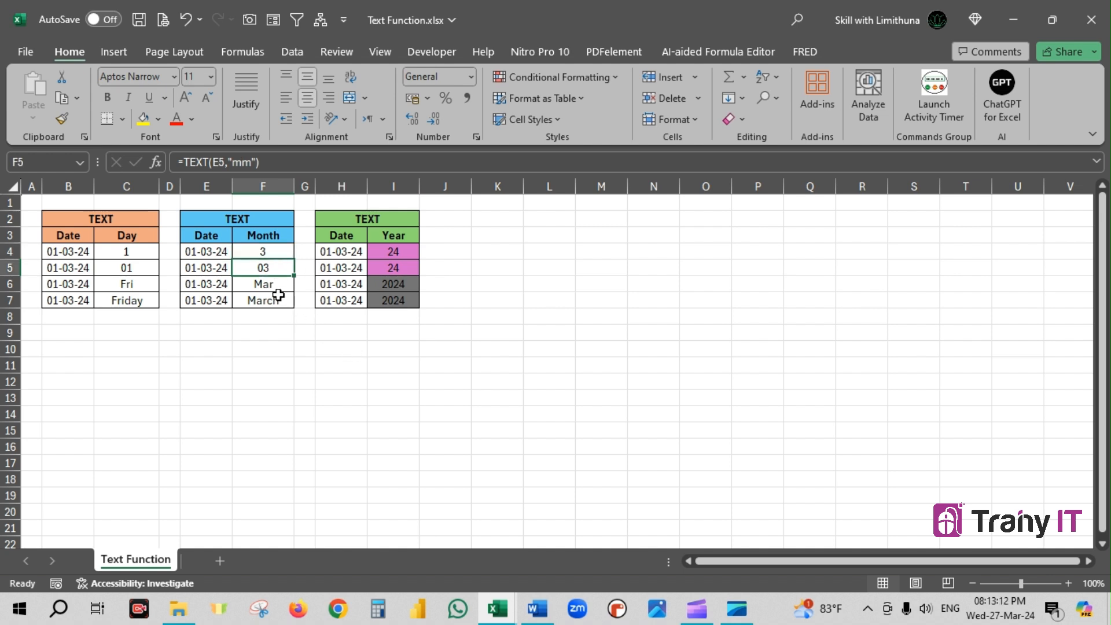
{"action": "left_click", "coordinate": [279, 285]}
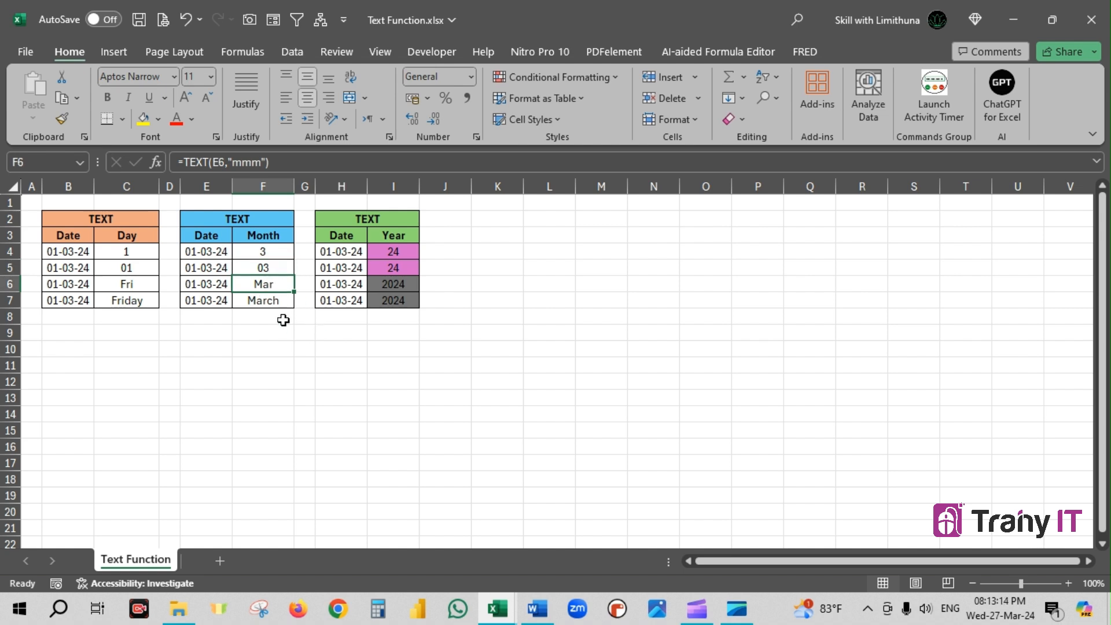
{"action": "left_click", "coordinate": [281, 303]}
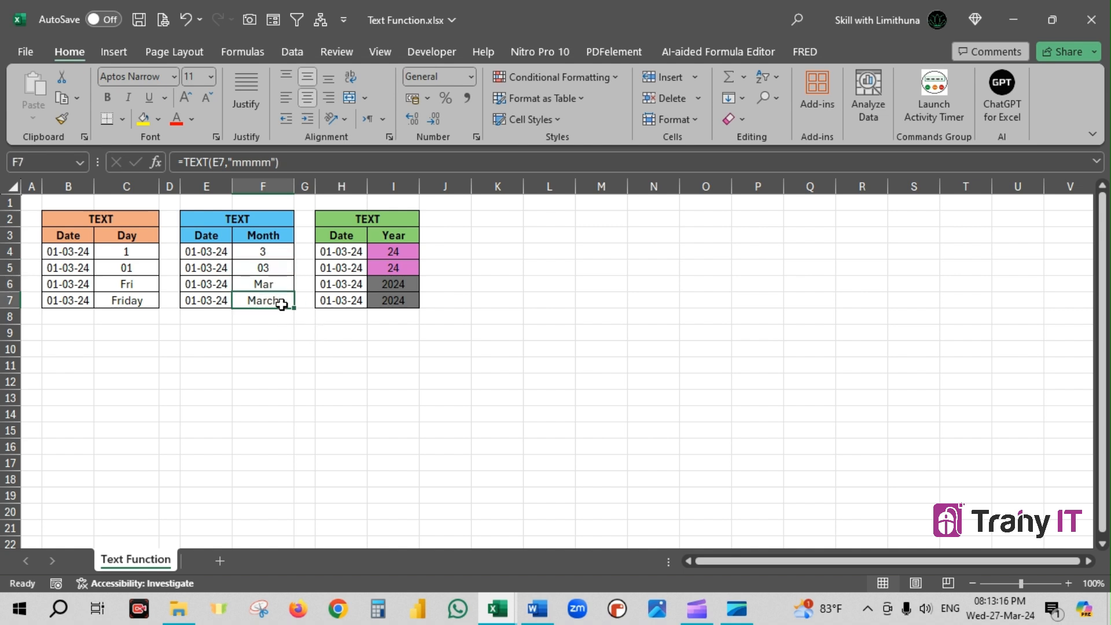
{"action": "left_click", "coordinate": [105, 300]}
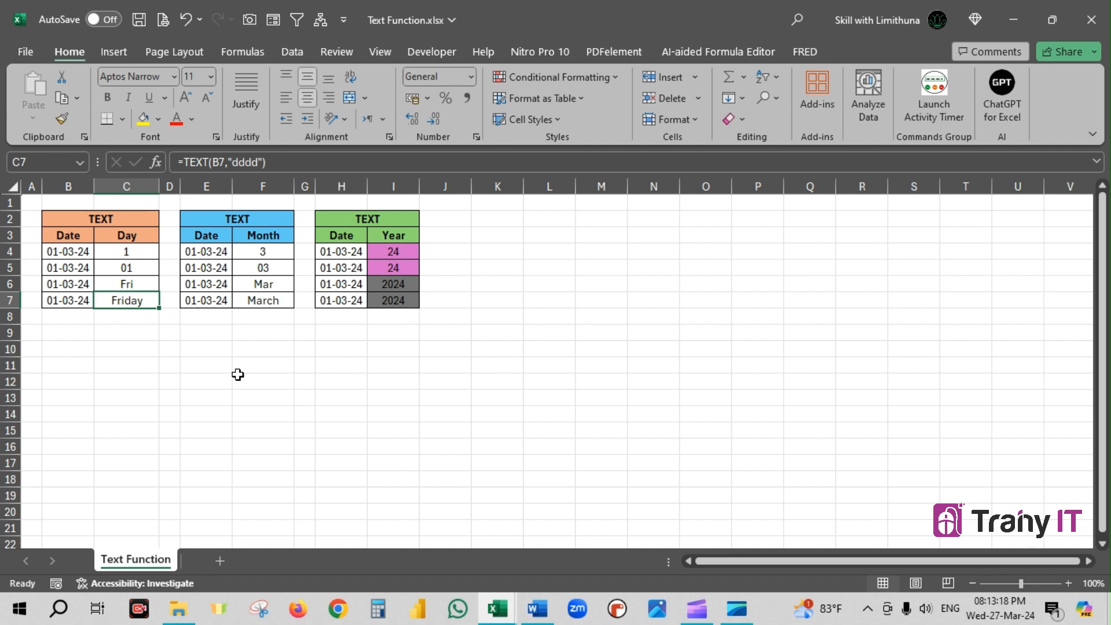
{"action": "left_click", "coordinate": [404, 366]}
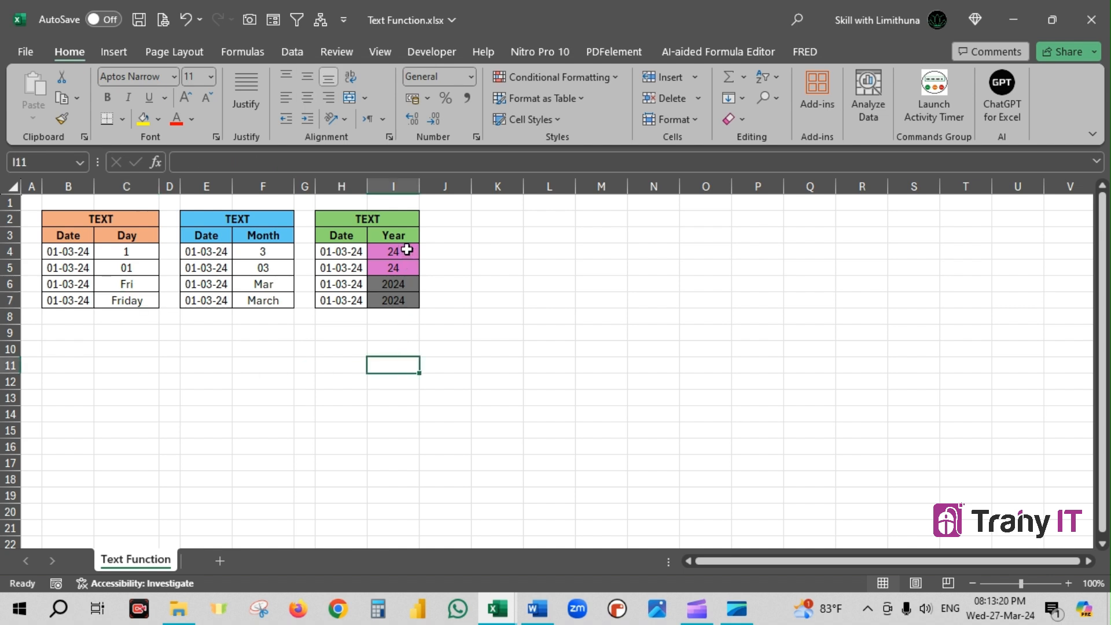
{"action": "left_click_drag", "start_coordinate": [404, 250], "coordinate": [404, 264]}
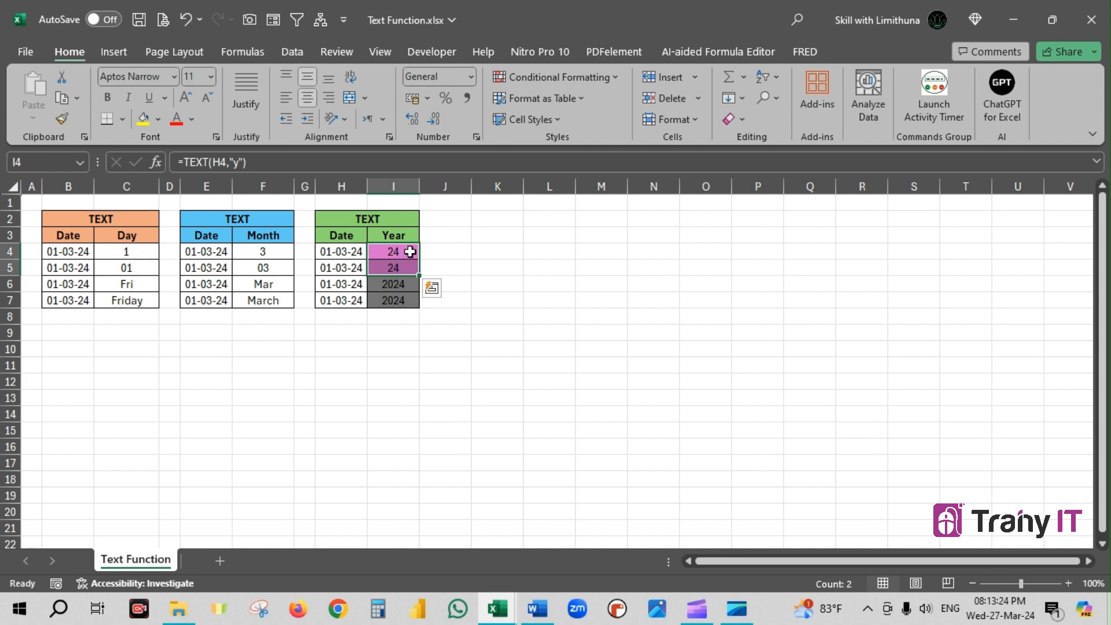
{"action": "left_click_drag", "start_coordinate": [409, 252], "coordinate": [408, 298]}
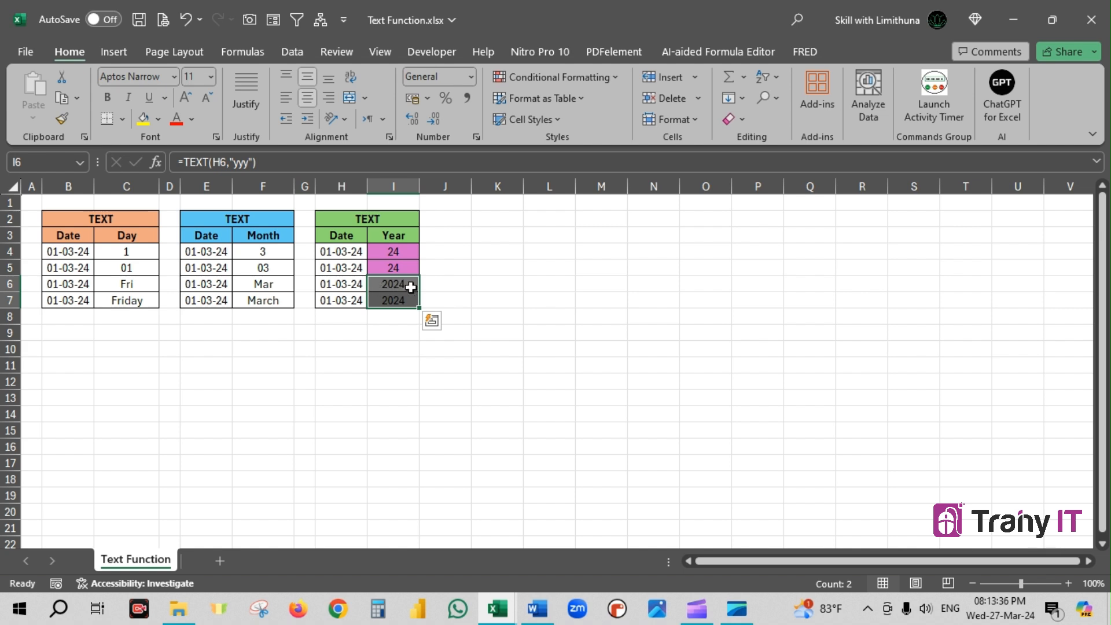
{"action": "left_click", "coordinate": [475, 298]}
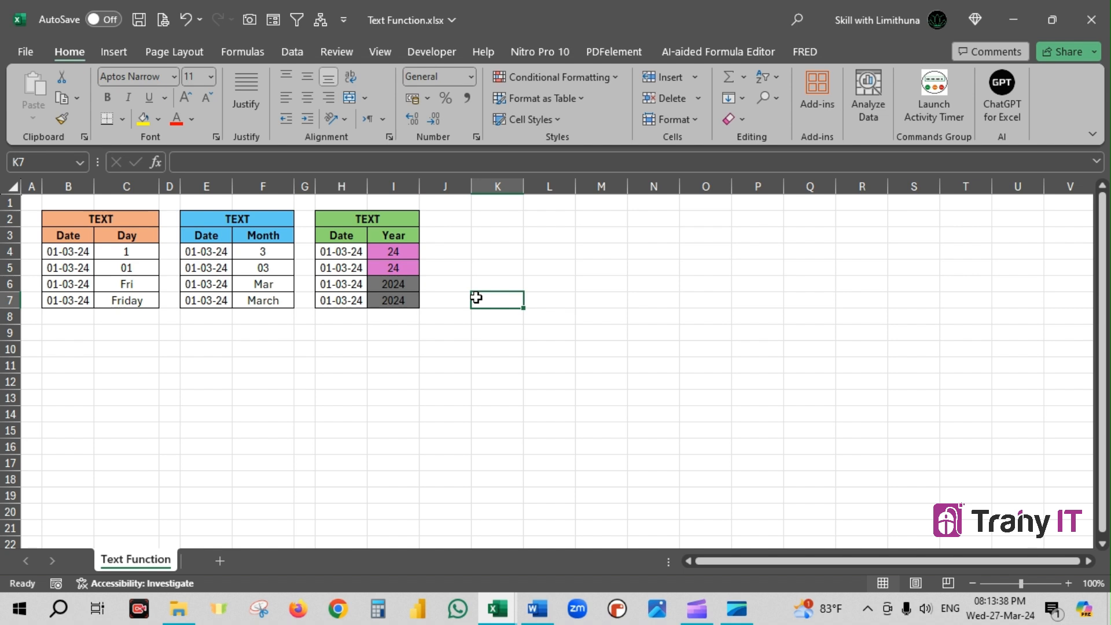